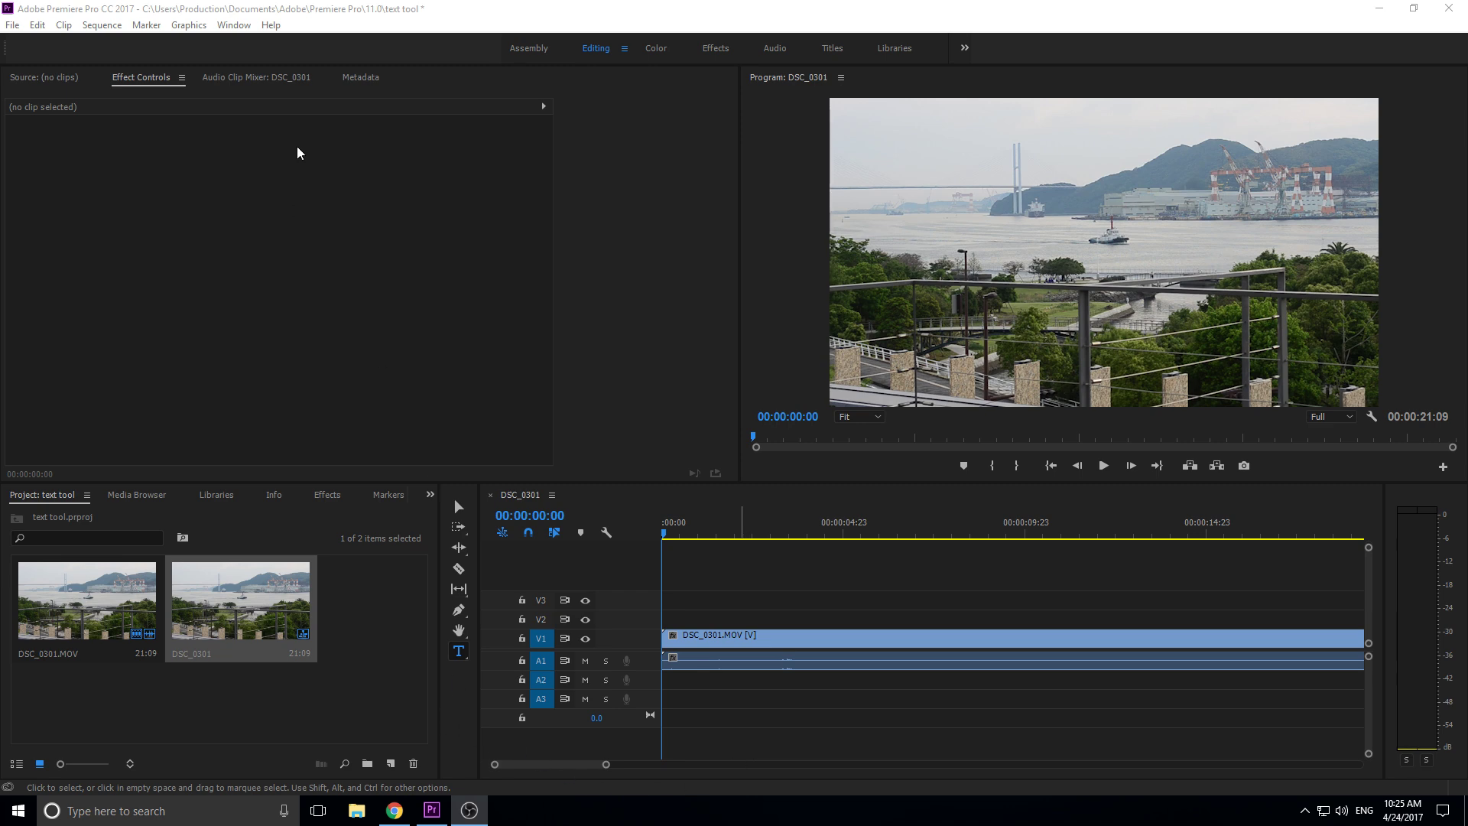
Step: Check the Premiere Pro version information from the Help menu, then close it
click(271, 25)
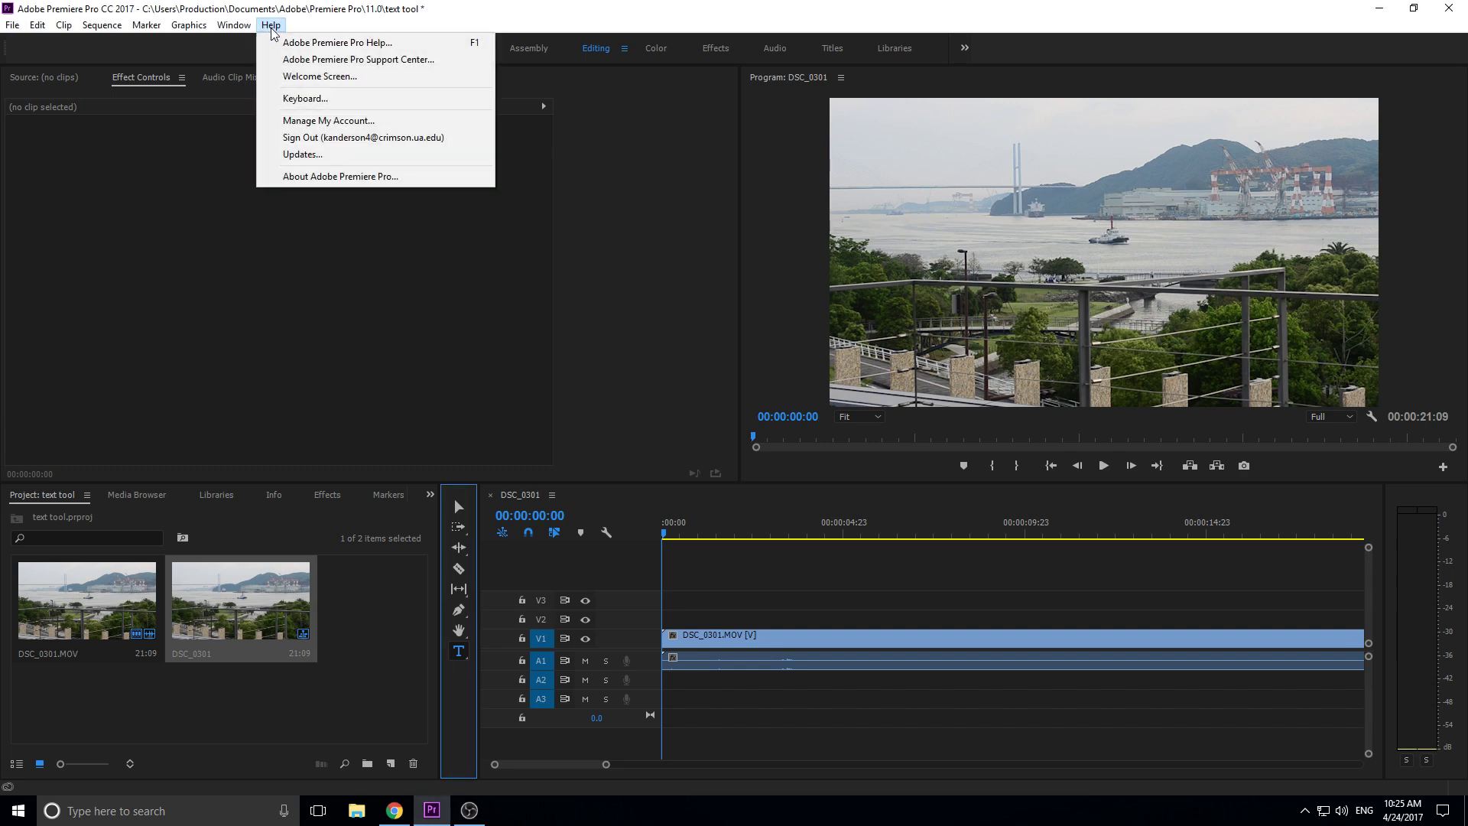
click(324, 174)
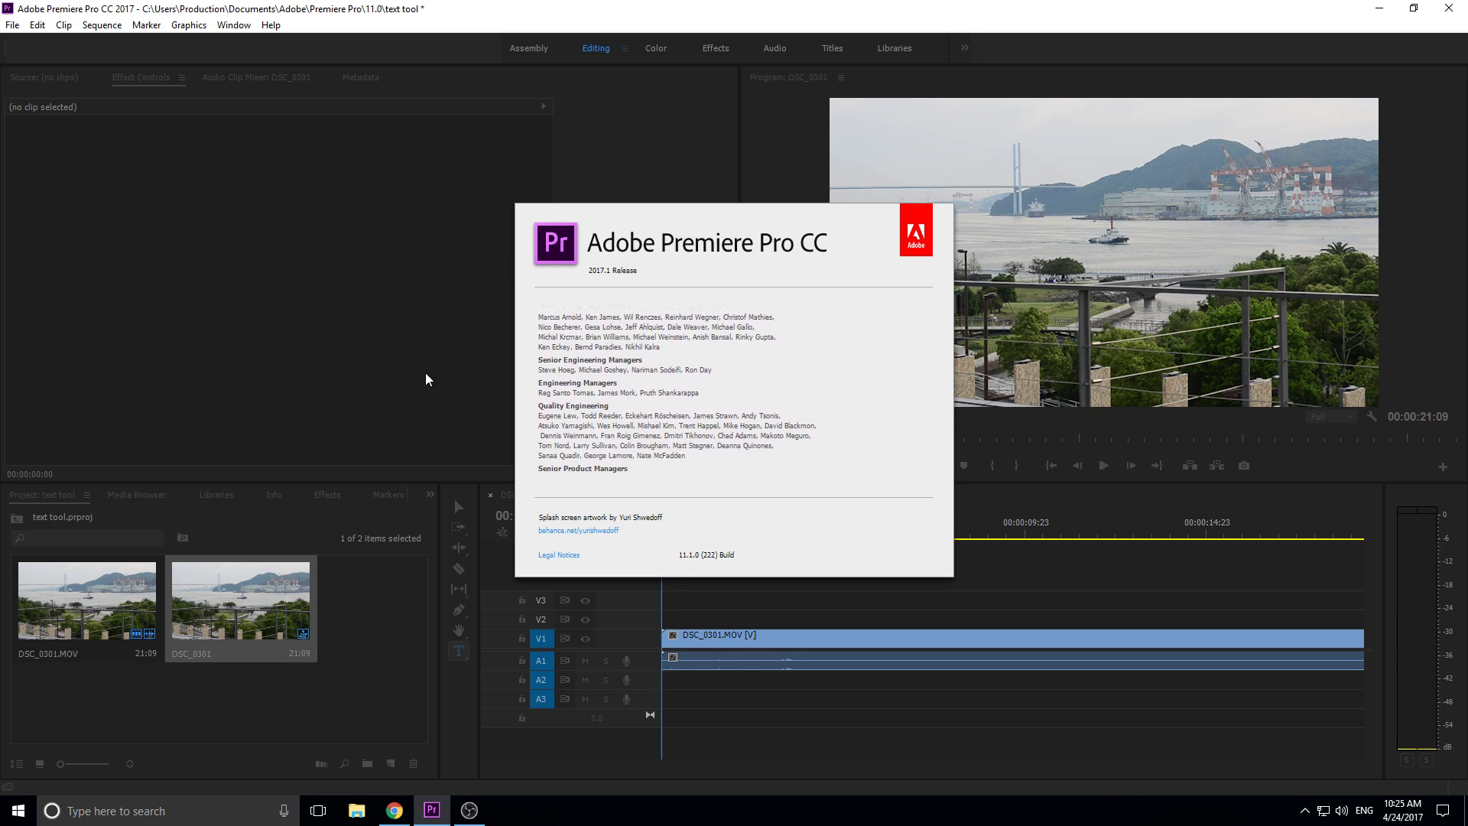
click(581, 379)
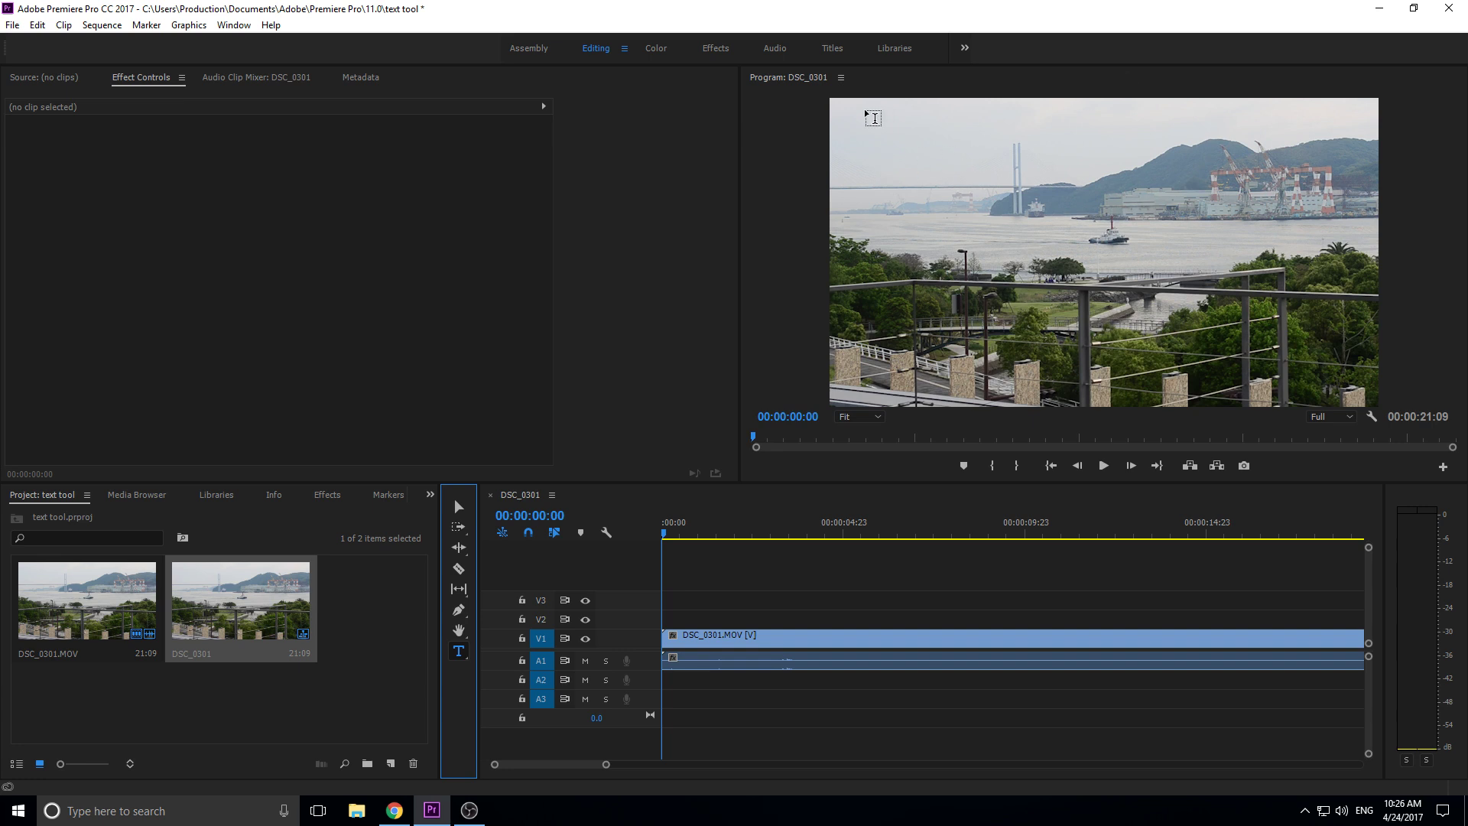
Step: Draw a text box across the top of the frame, type 'This is the text t', and select it
drag(862, 109, 1351, 184)
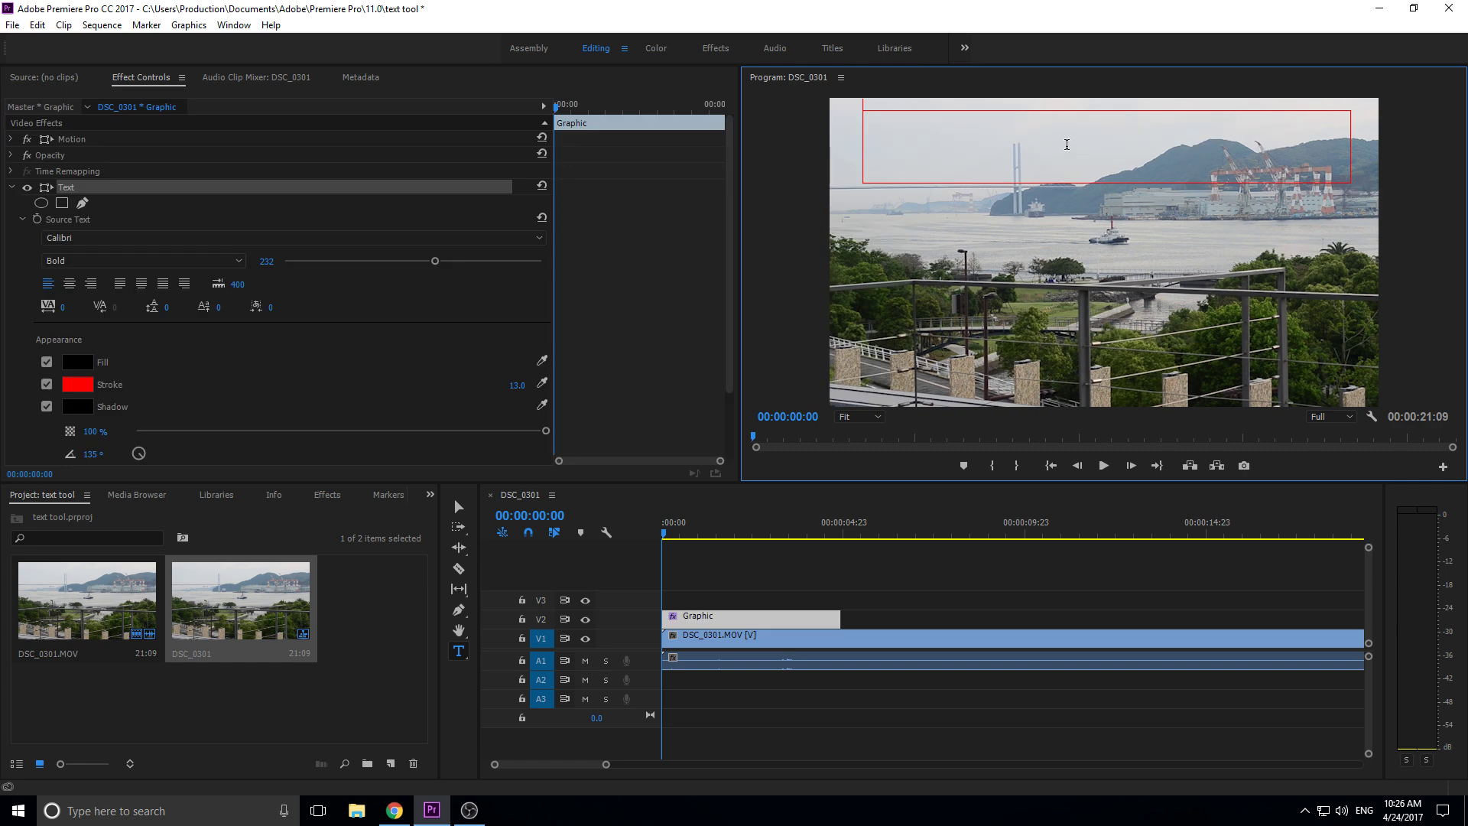
text(20)
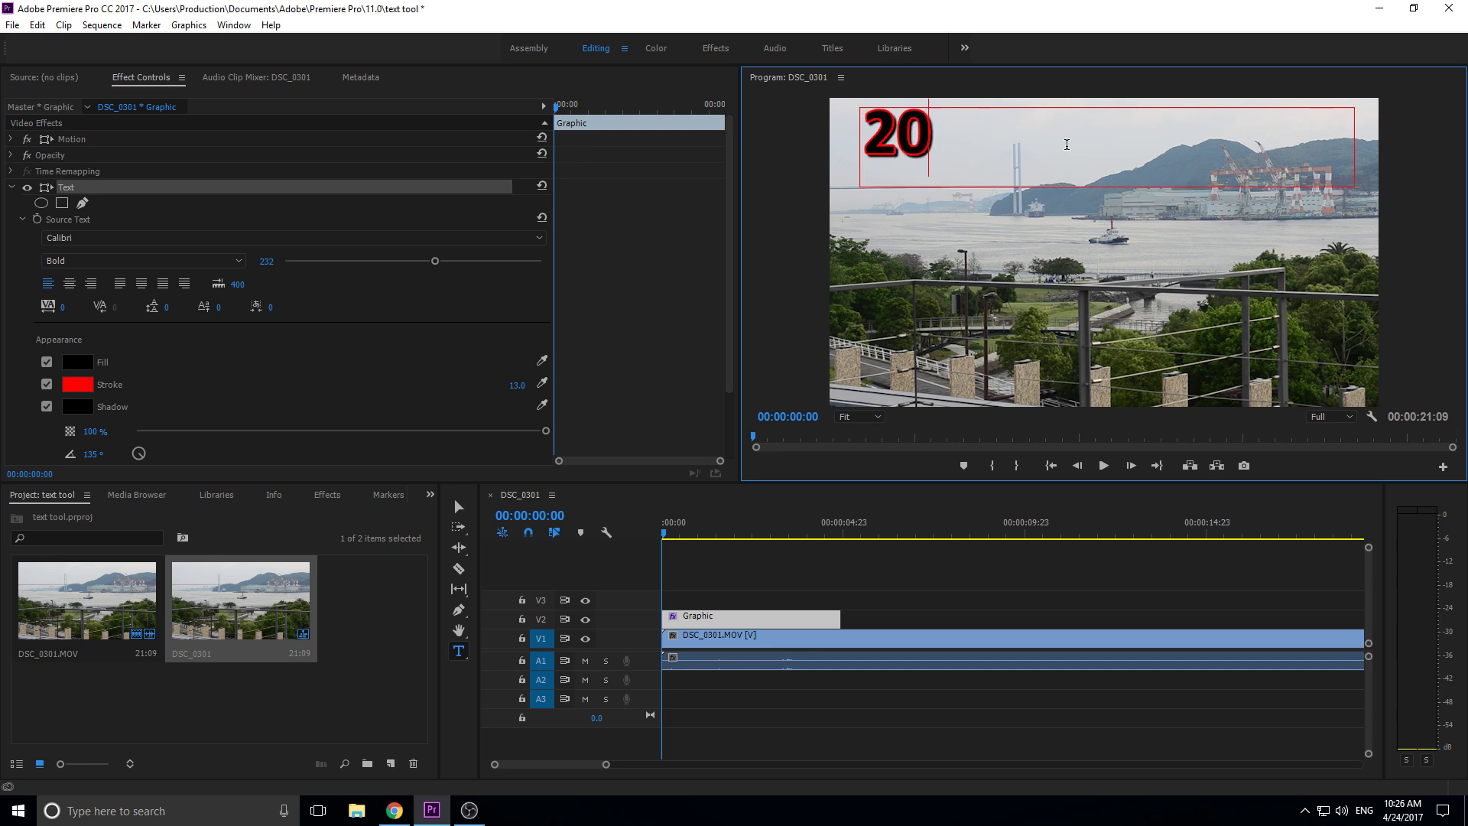
key(BackSpace)
key(BackSpace)
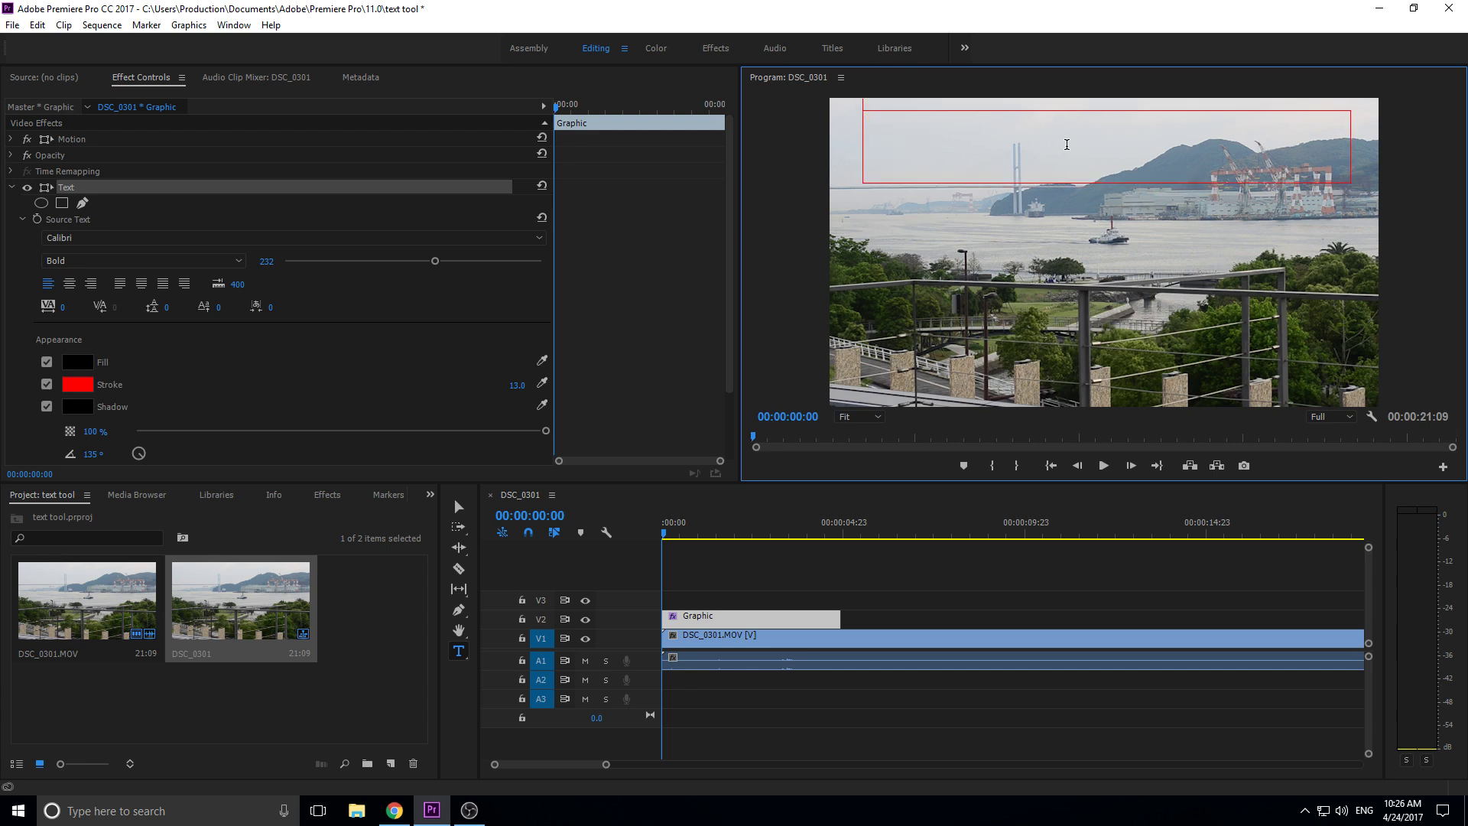
text(This is the text to)
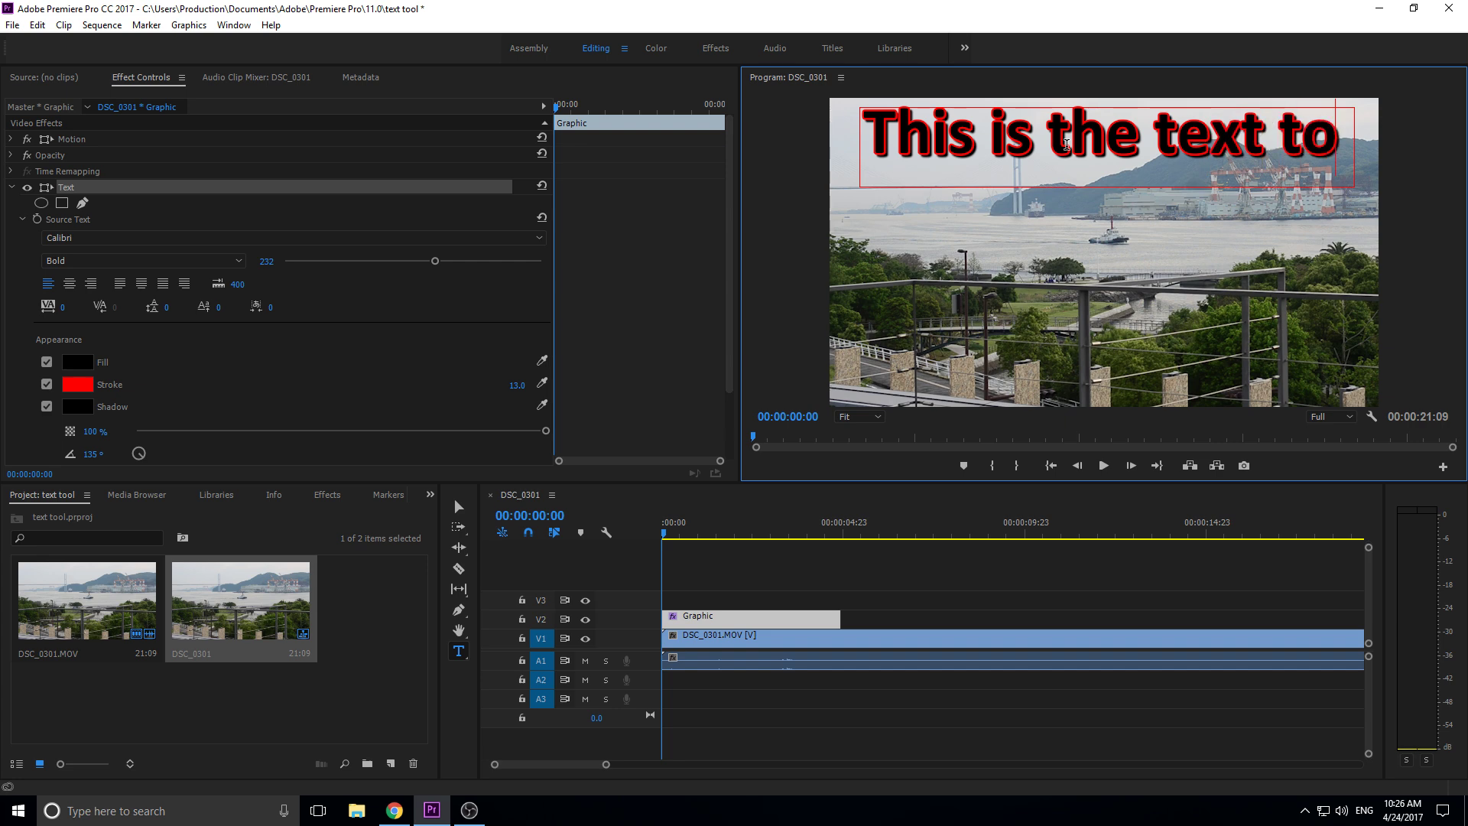
key(BackSpace)
key(BackSpace)
text(t)
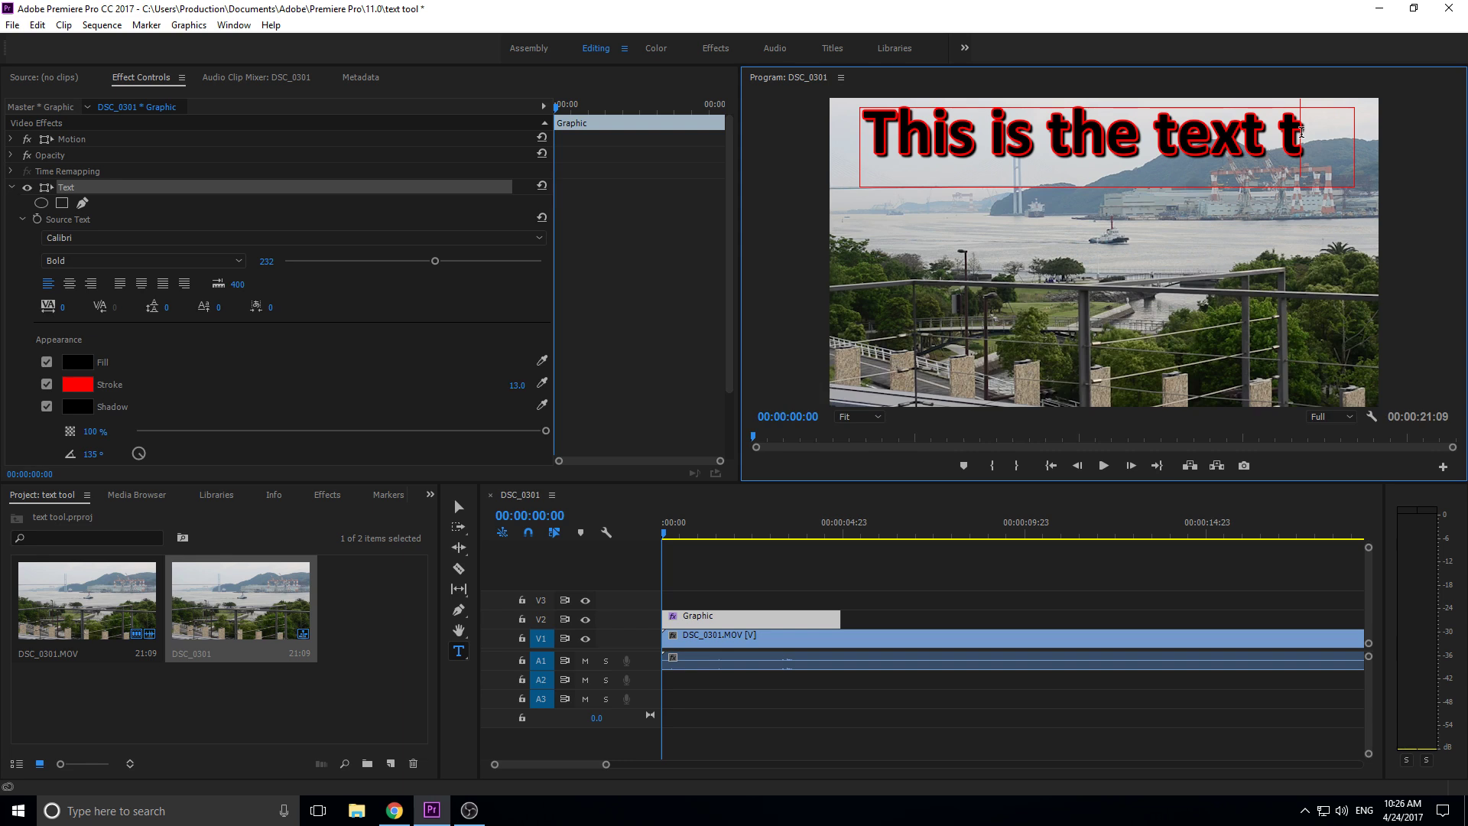
drag(1302, 131, 870, 118)
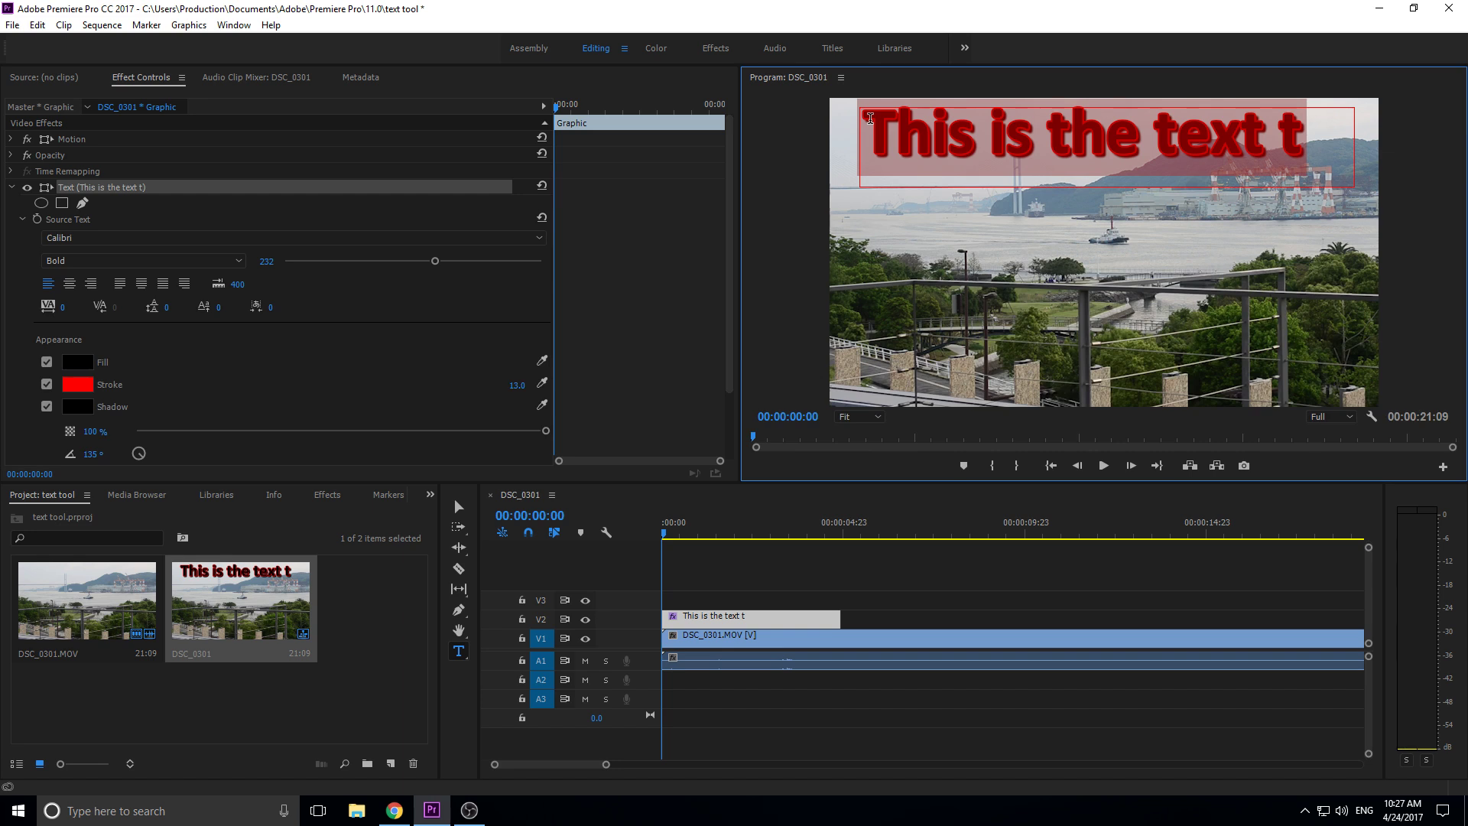
Step: Replace the title with 20, keep the Bold style, and enable the Source Text keyframe stopwatch
text(20)
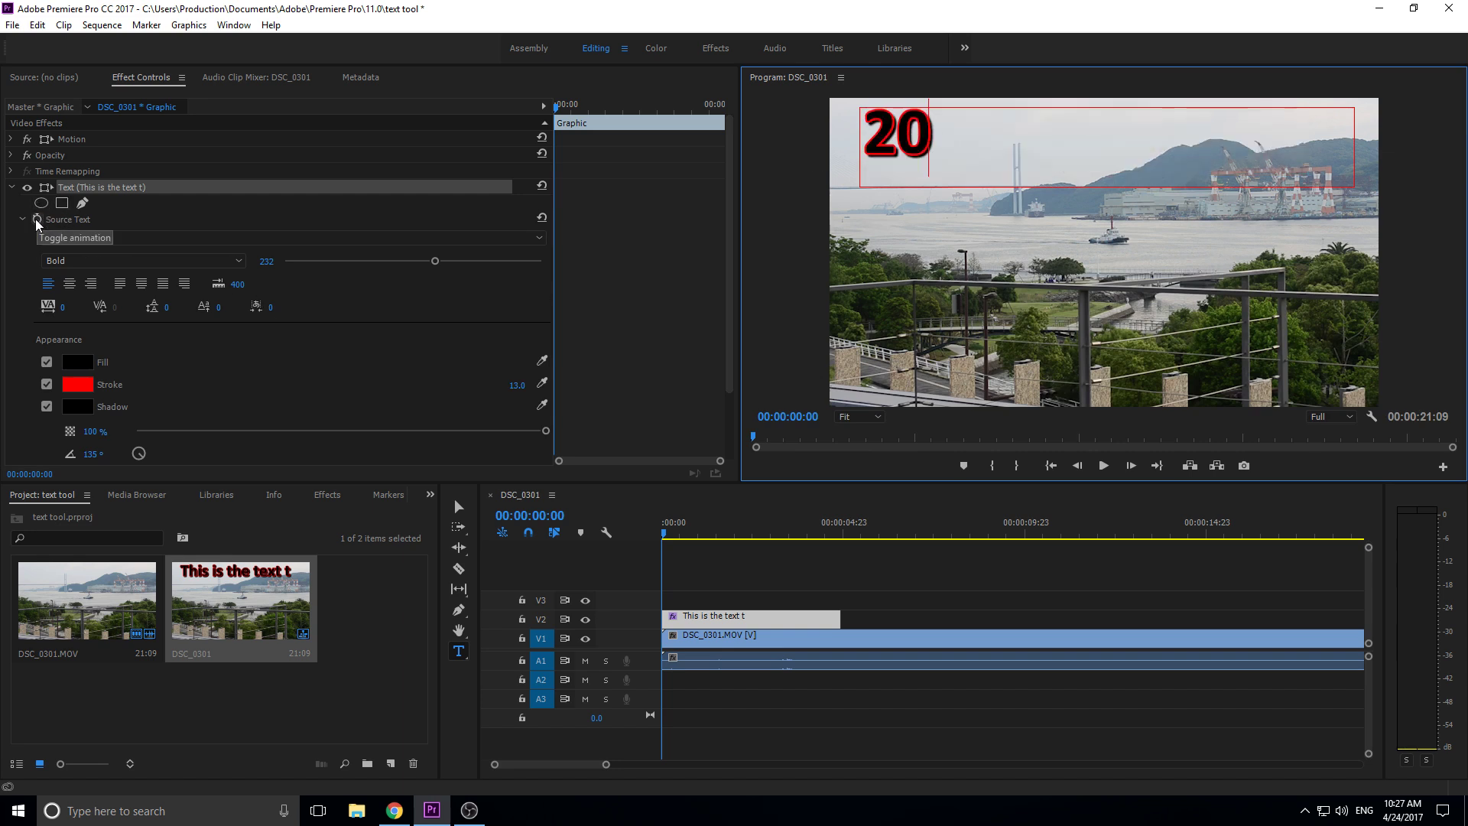
click(701, 617)
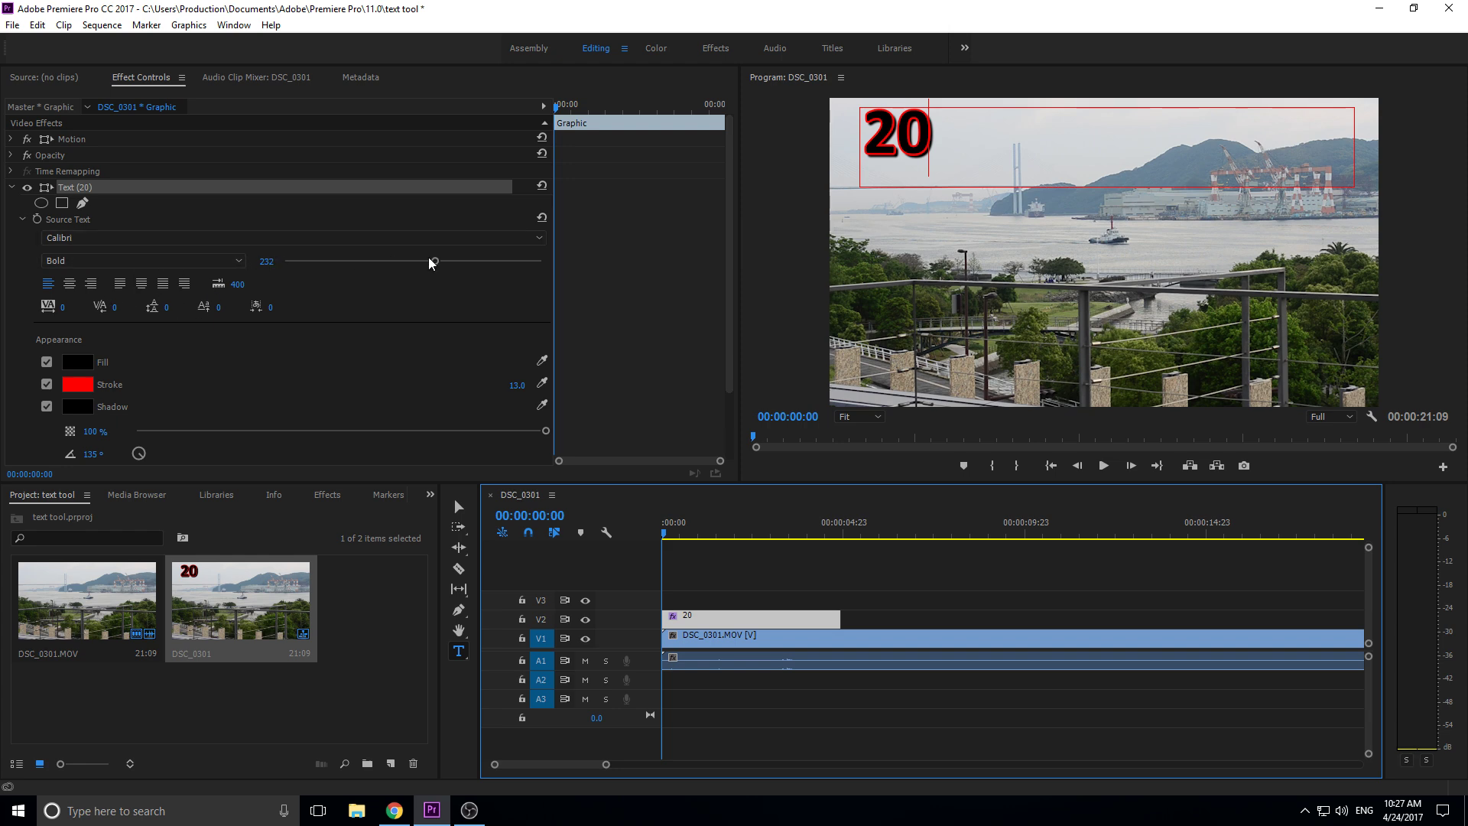
click(123, 260)
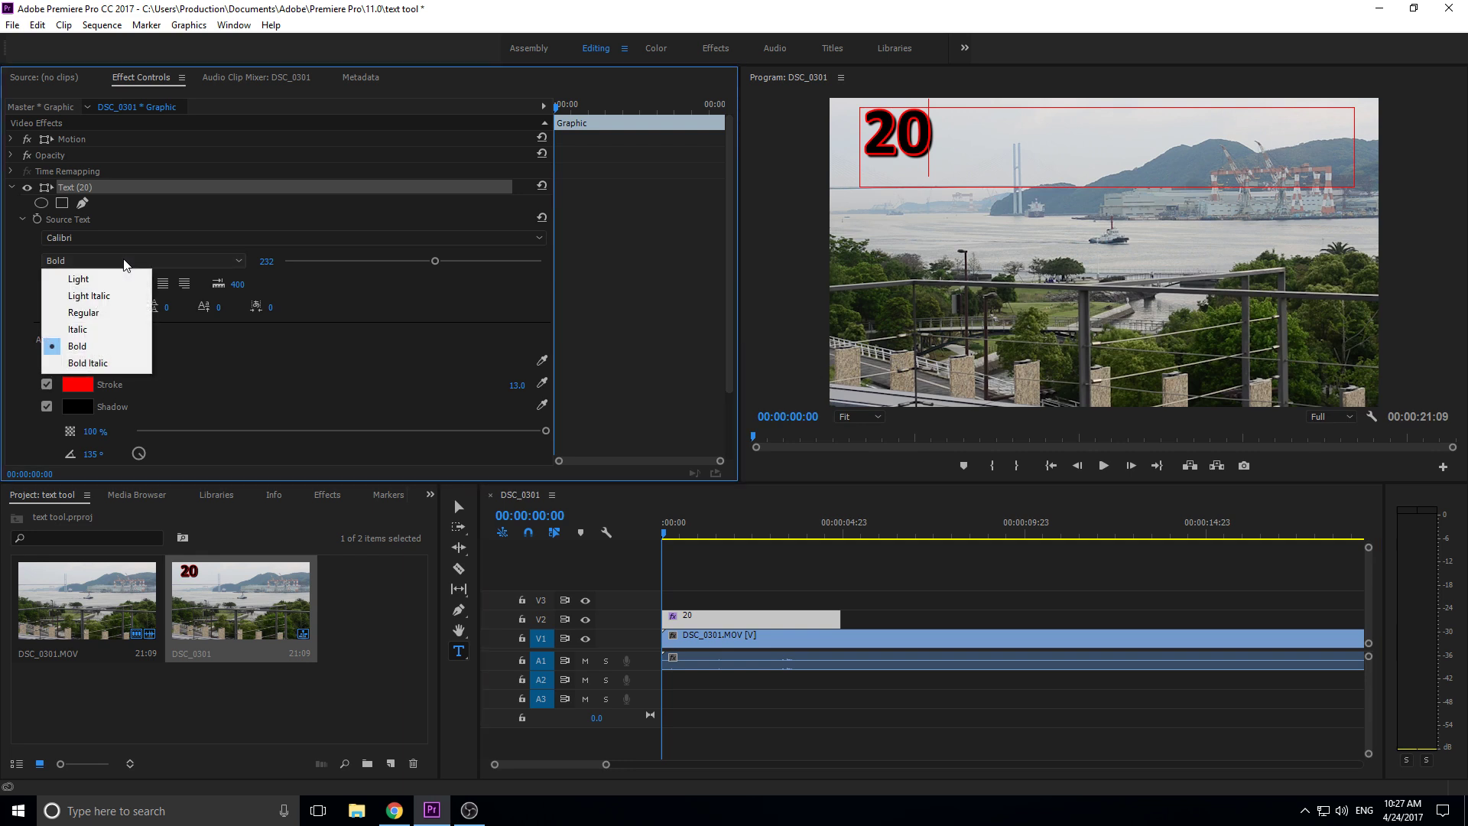
click(125, 262)
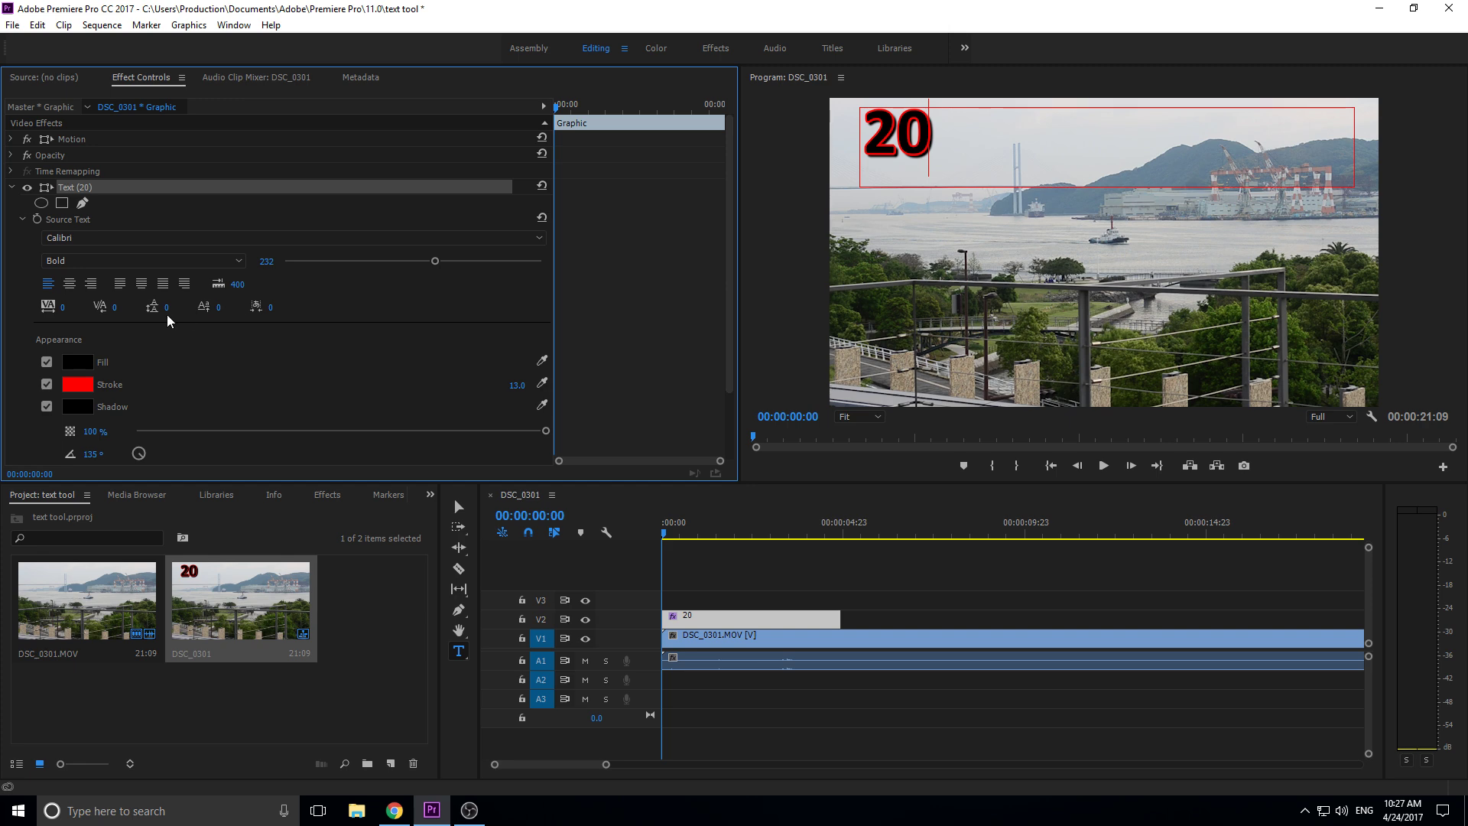
click(38, 219)
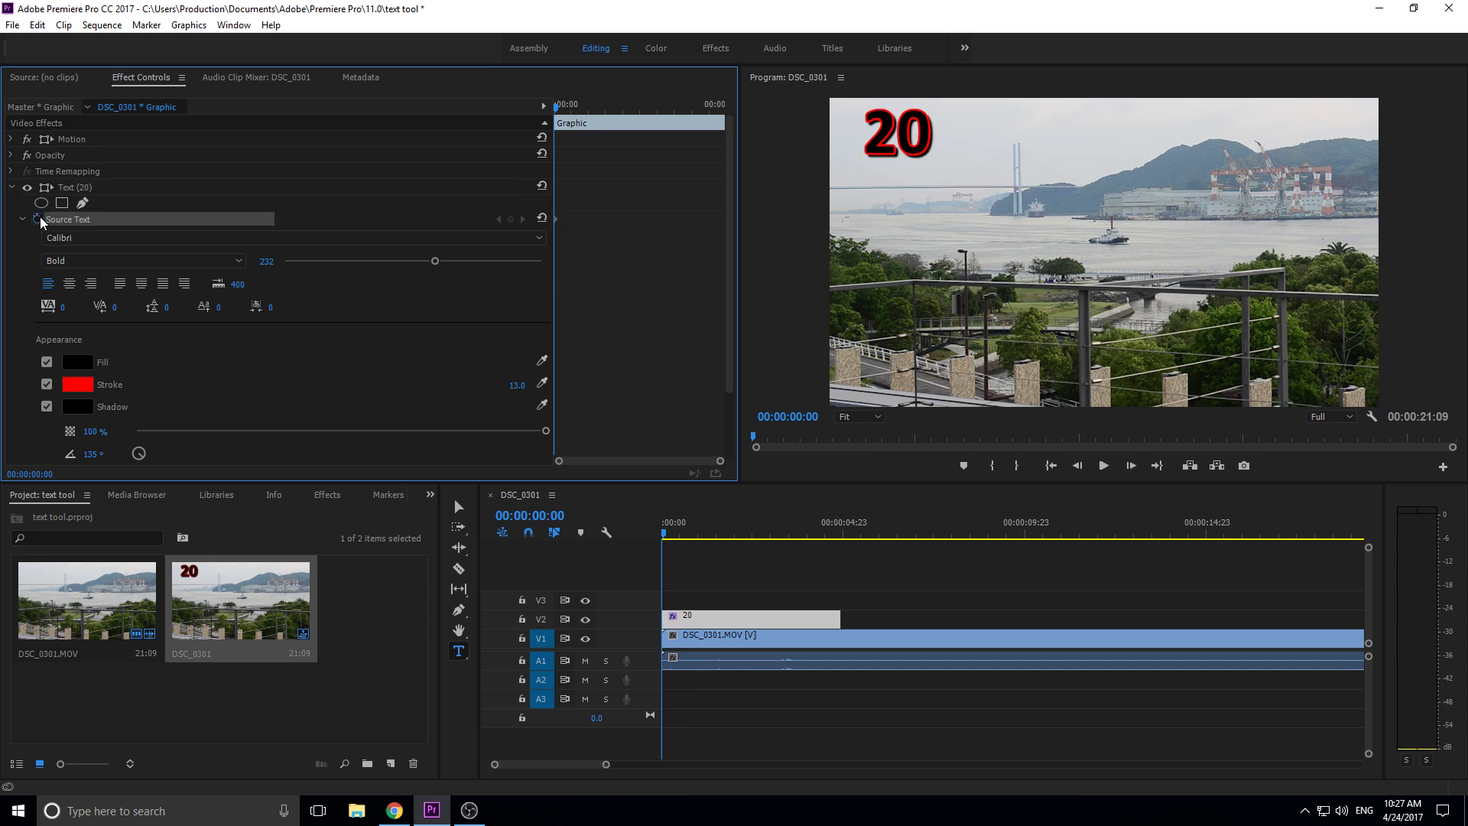
Step: Step forward five frames and change the title number to 19
click(1131, 466)
click(1130, 466)
click(1130, 466)
click(1131, 466)
click(1130, 465)
click(1131, 465)
click(1130, 465)
click(1131, 466)
click(1131, 466)
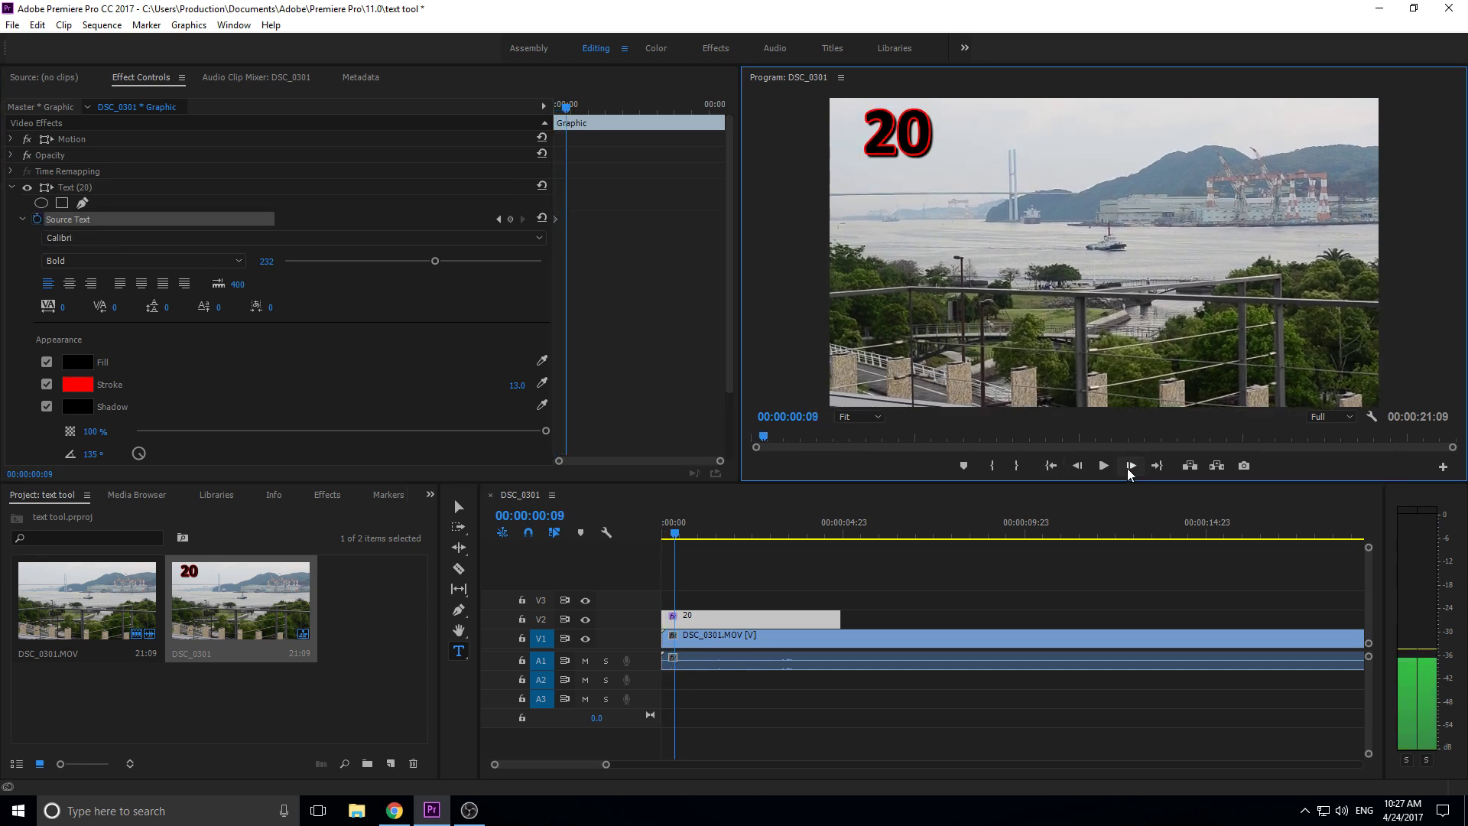
click(1131, 466)
click(913, 126)
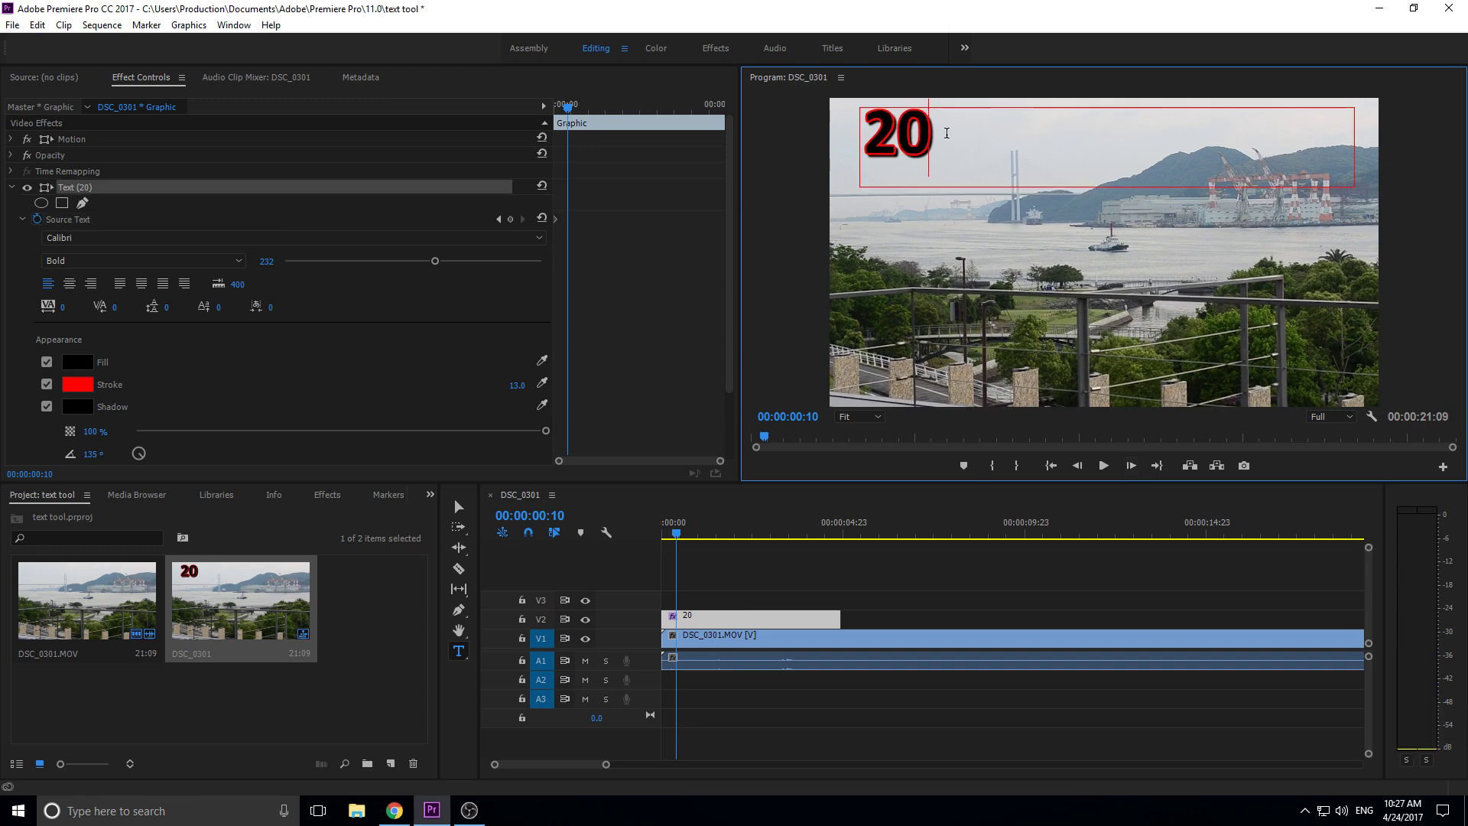
key(BackSpace)
key(BackSpace)
text(19)
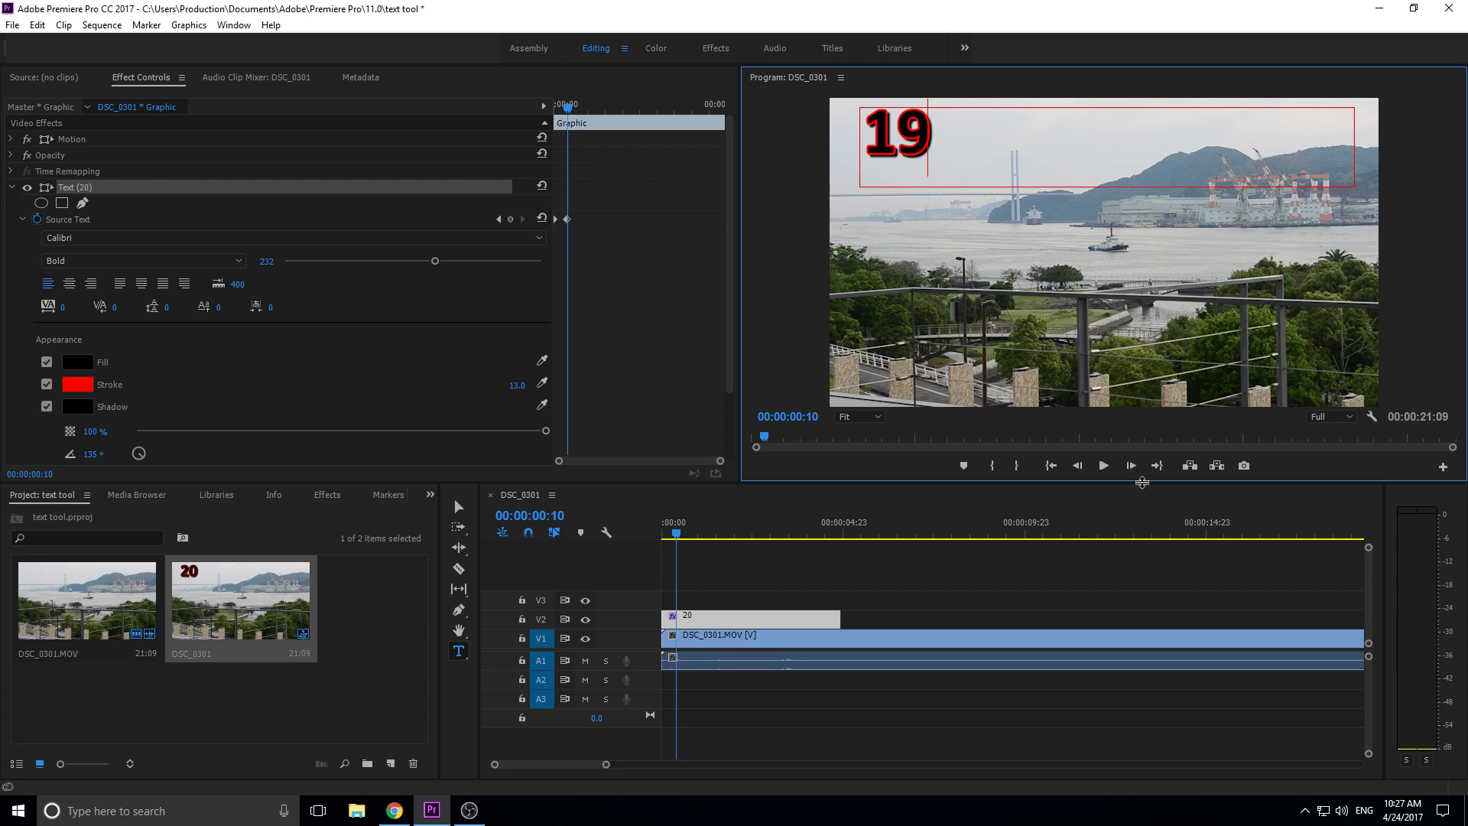
Step: Step forward five more frames and change the title to 18
click(1134, 471)
click(1134, 470)
click(1135, 471)
click(1135, 471)
click(1134, 471)
click(1134, 471)
click(1134, 471)
click(1135, 471)
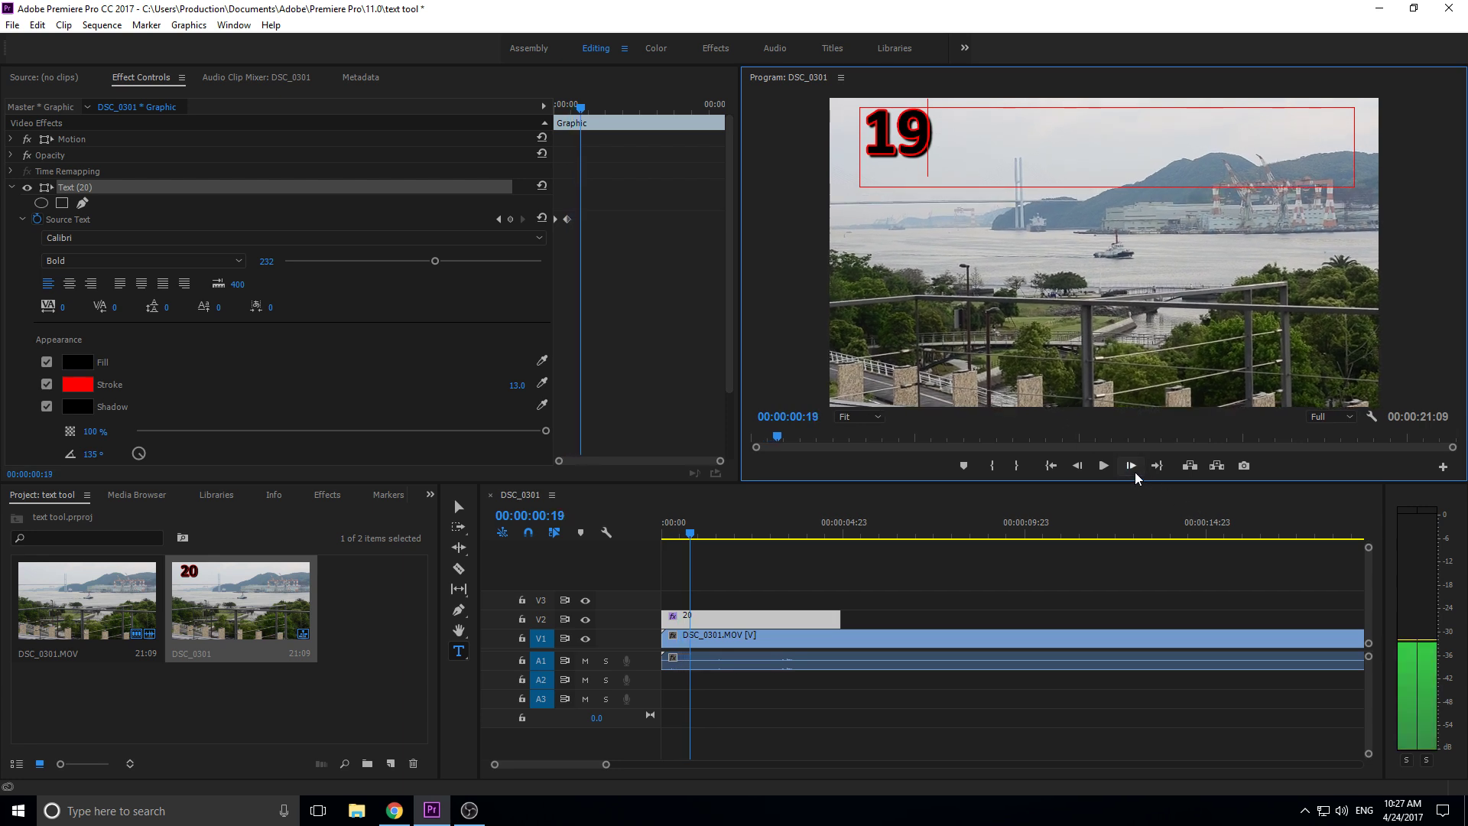
click(1135, 471)
click(1135, 471)
key(BackSpace)
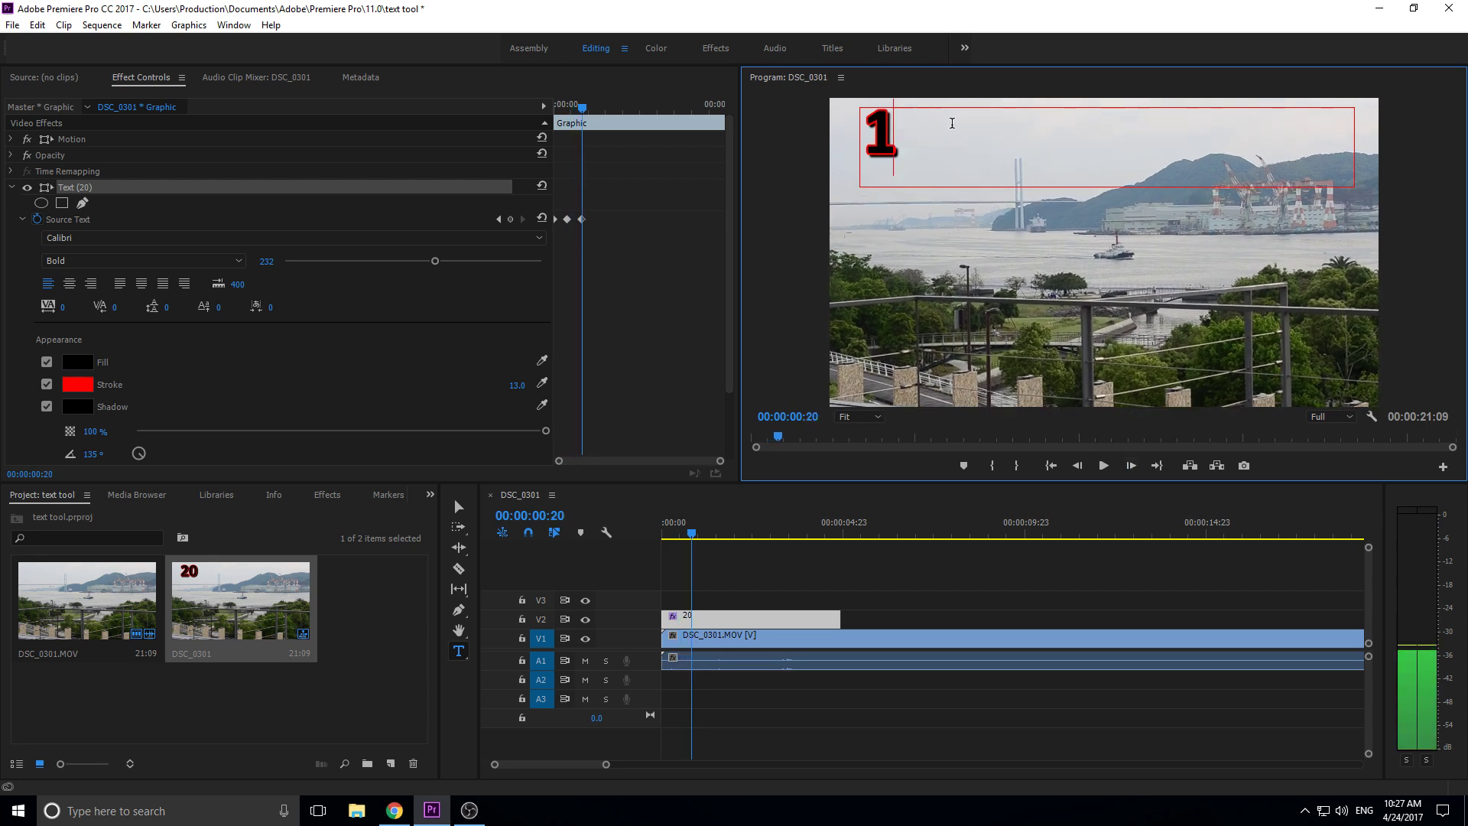
text(8)
Step: Advance another five frames and make the title read 17
click(1133, 467)
click(1133, 468)
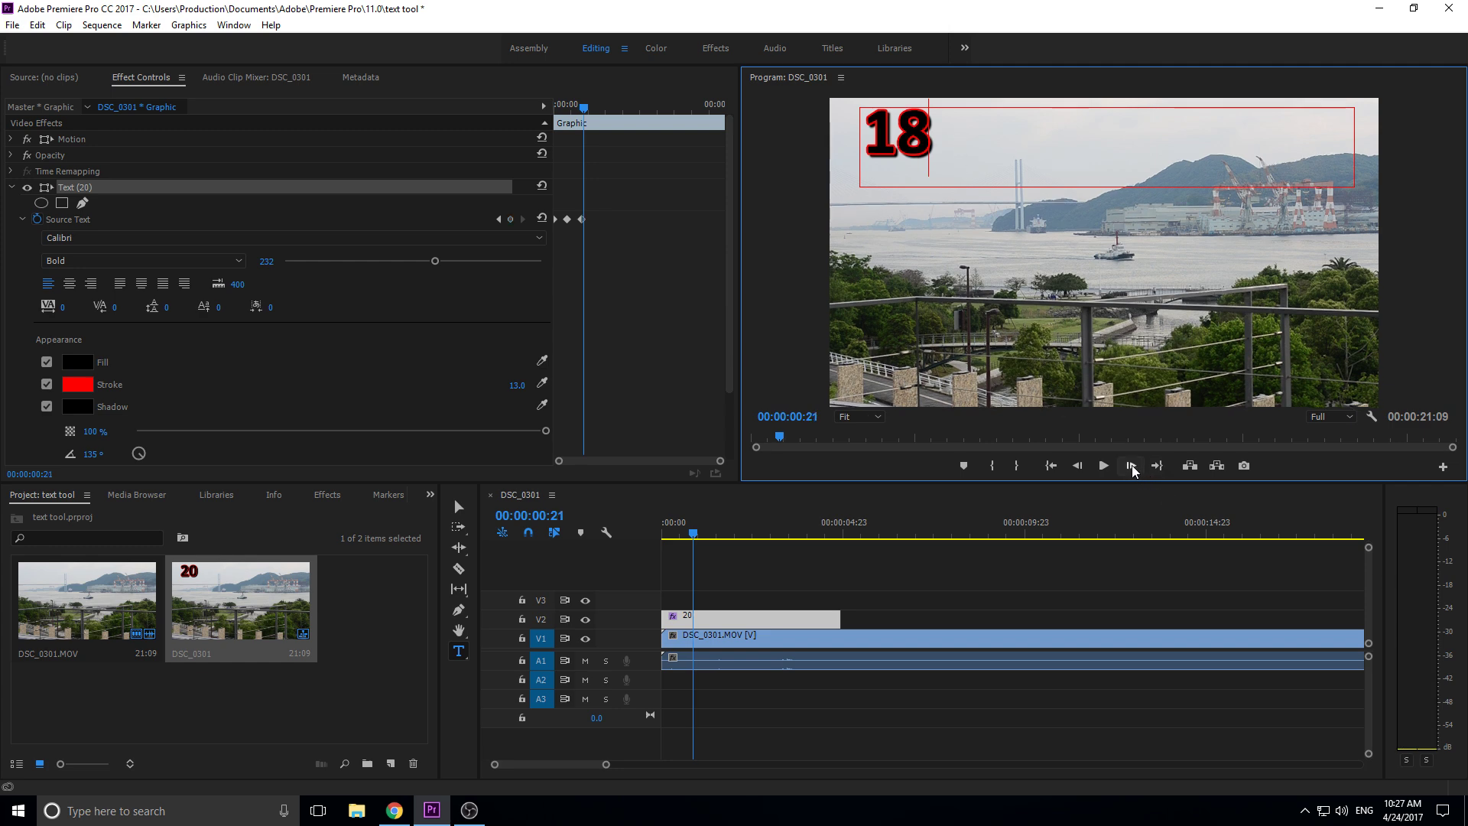
click(1133, 467)
click(1133, 467)
click(1133, 468)
click(1133, 468)
click(1133, 467)
click(1133, 468)
click(1133, 468)
click(1132, 468)
click(1131, 467)
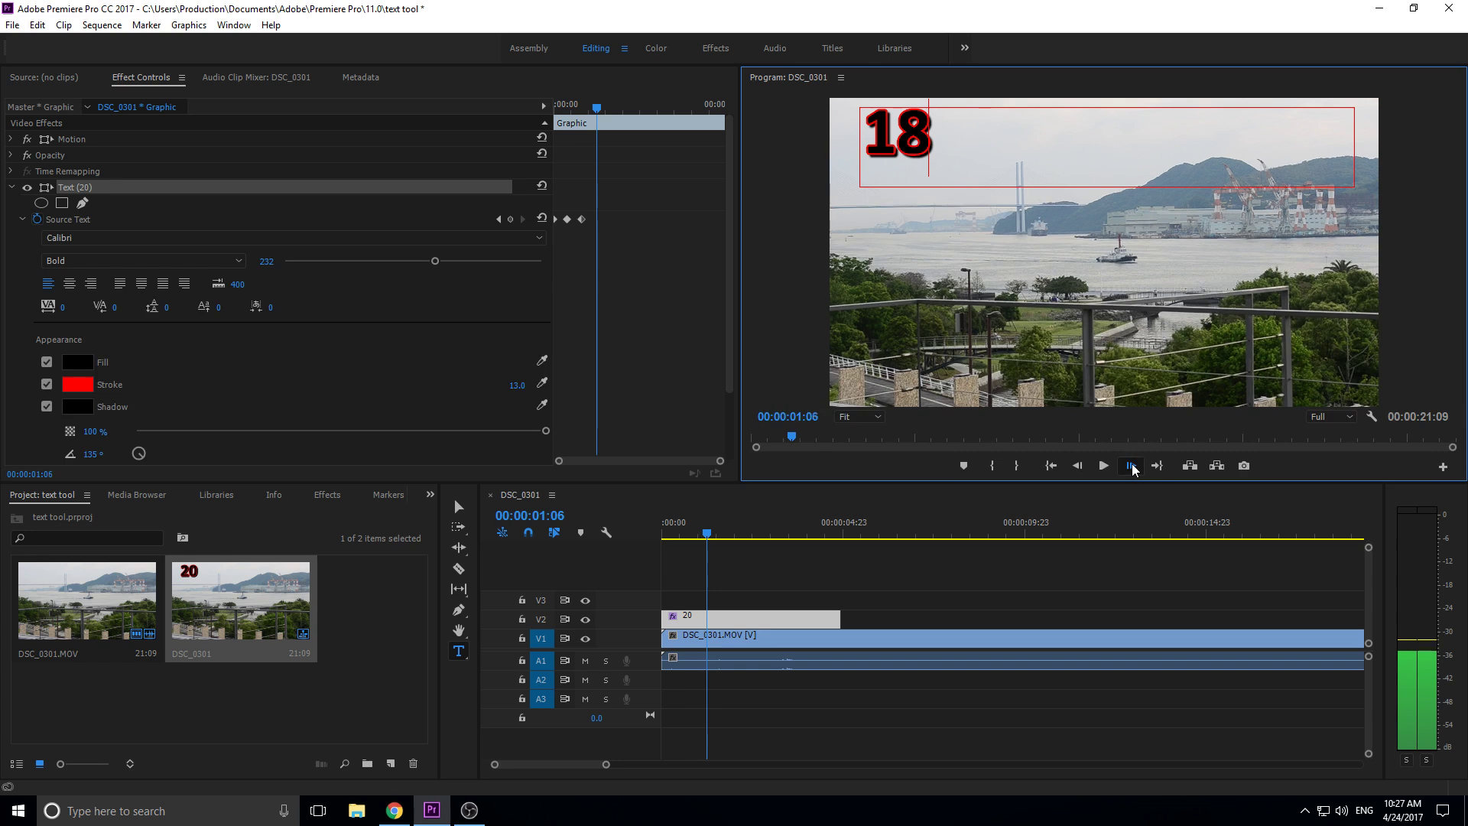
key(BackSpace)
text(7)
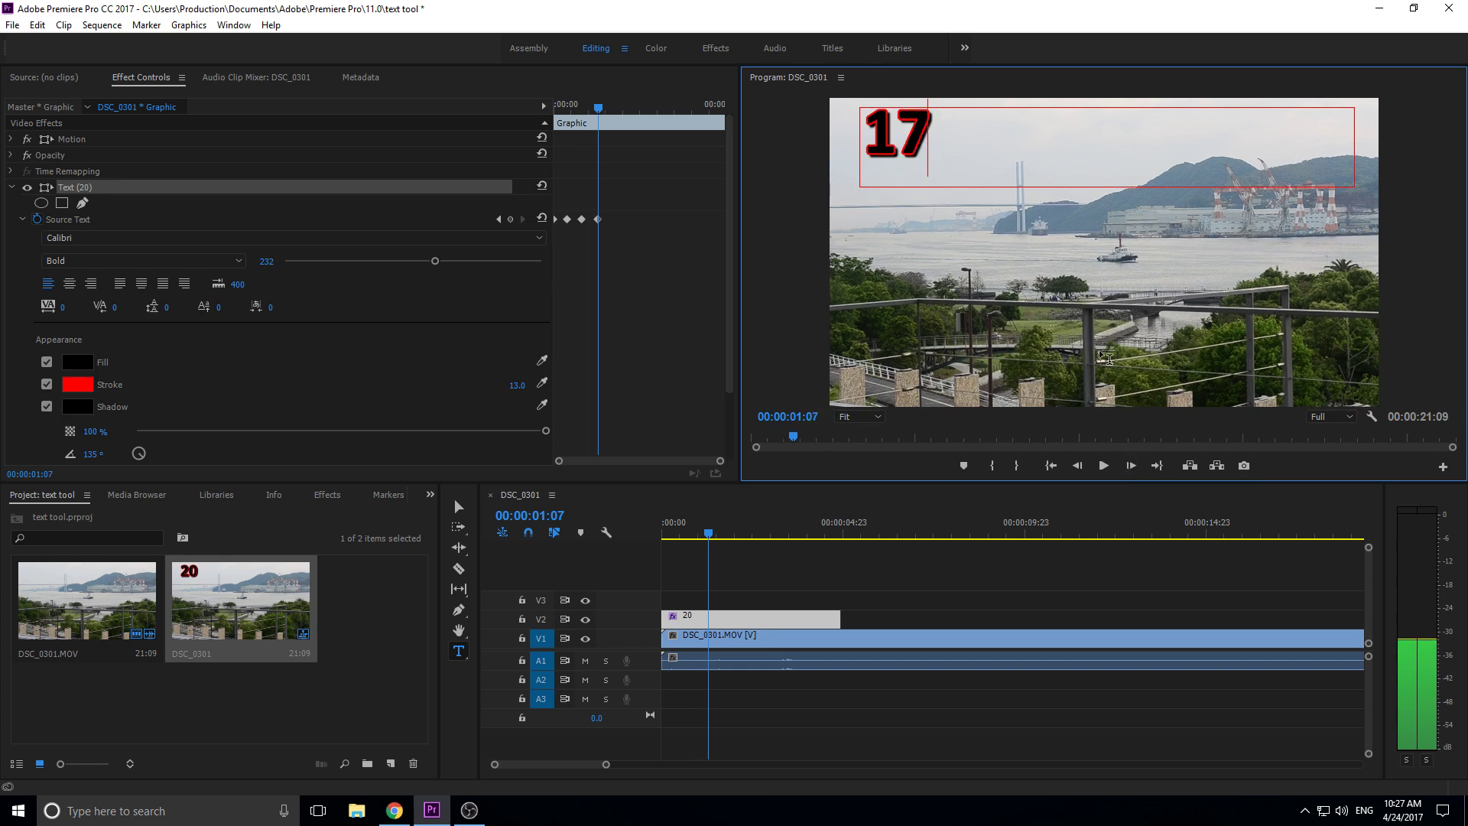
Step: Advance to 00:00:01:17 and change the title to 16
double_click(1130, 466)
double_click(1130, 467)
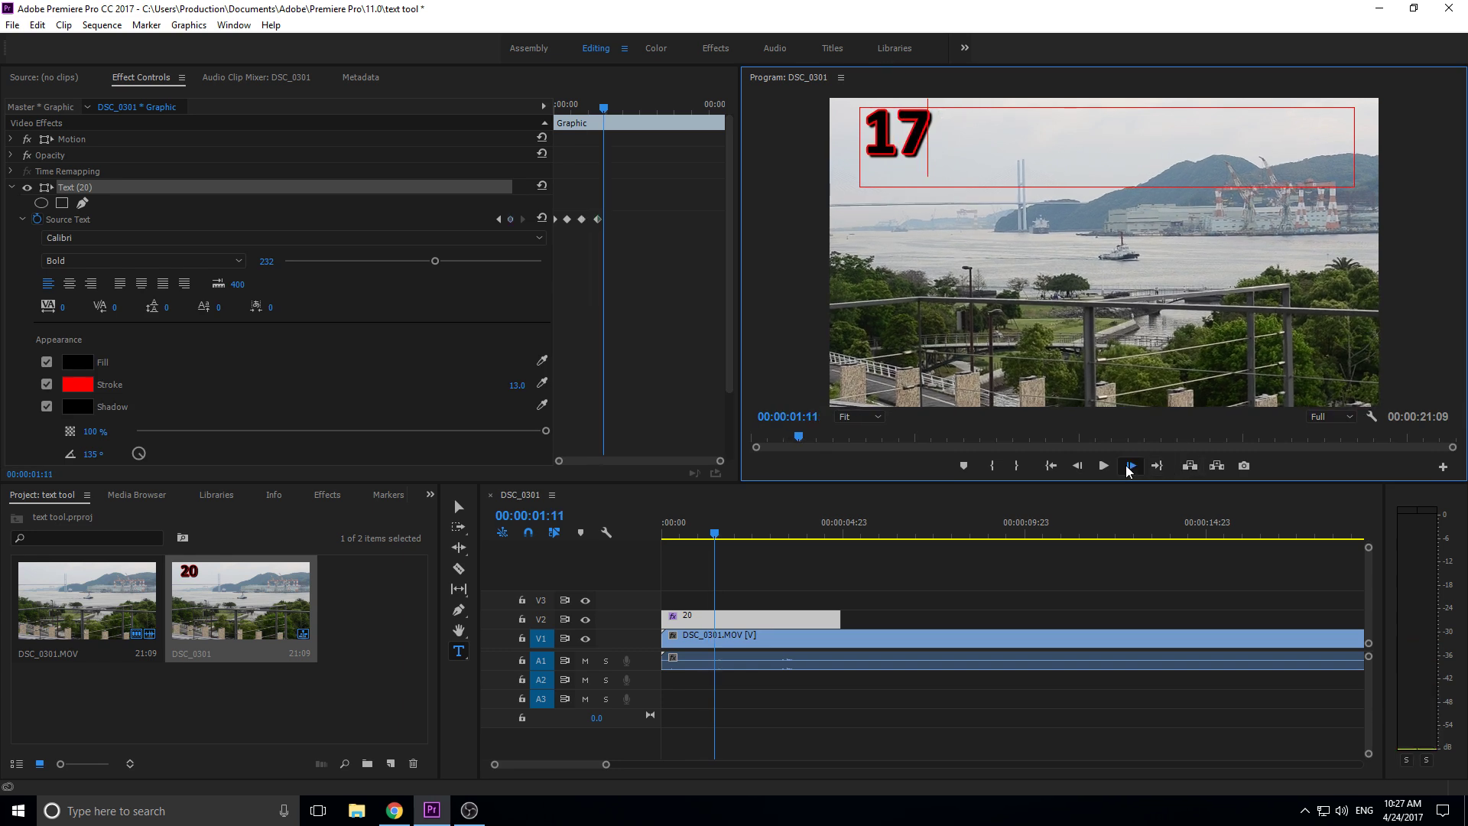
double_click(1129, 467)
click(1129, 466)
double_click(1130, 467)
click(1130, 466)
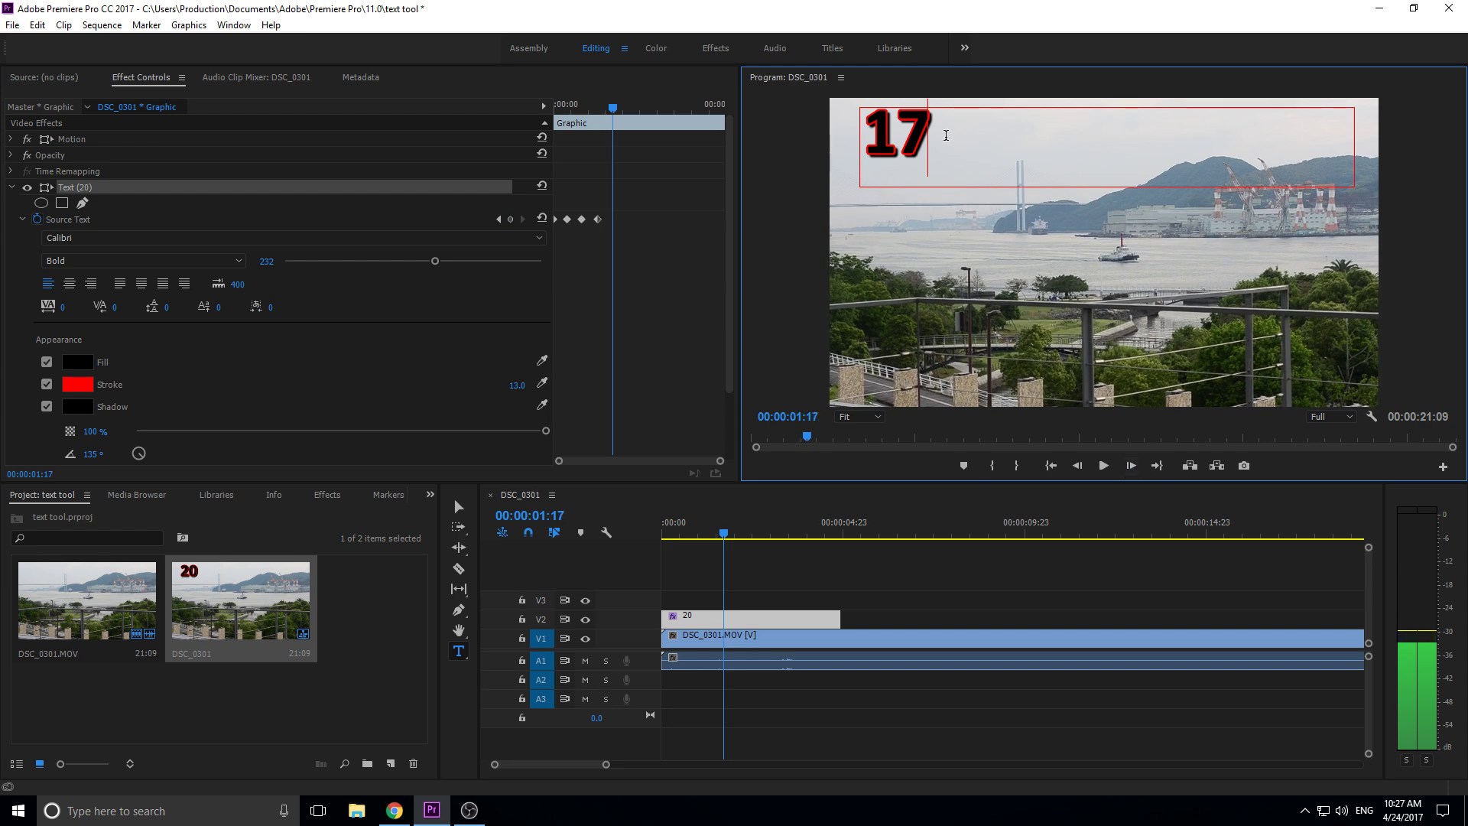
key(BackSpace)
text(6)
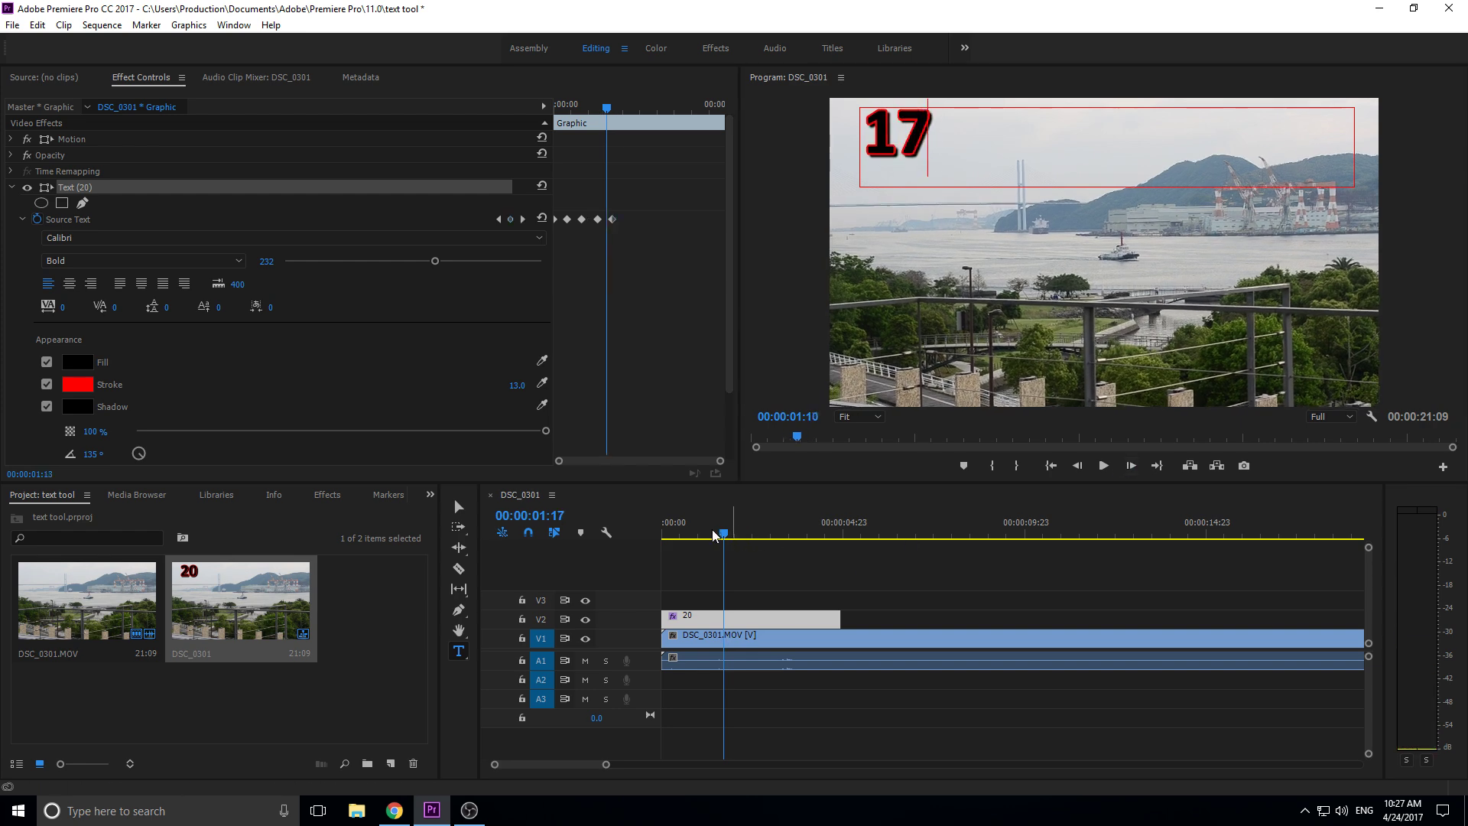
Step: Play the countdown sequence from the beginning
click(609, 527)
key(Home)
key(space)
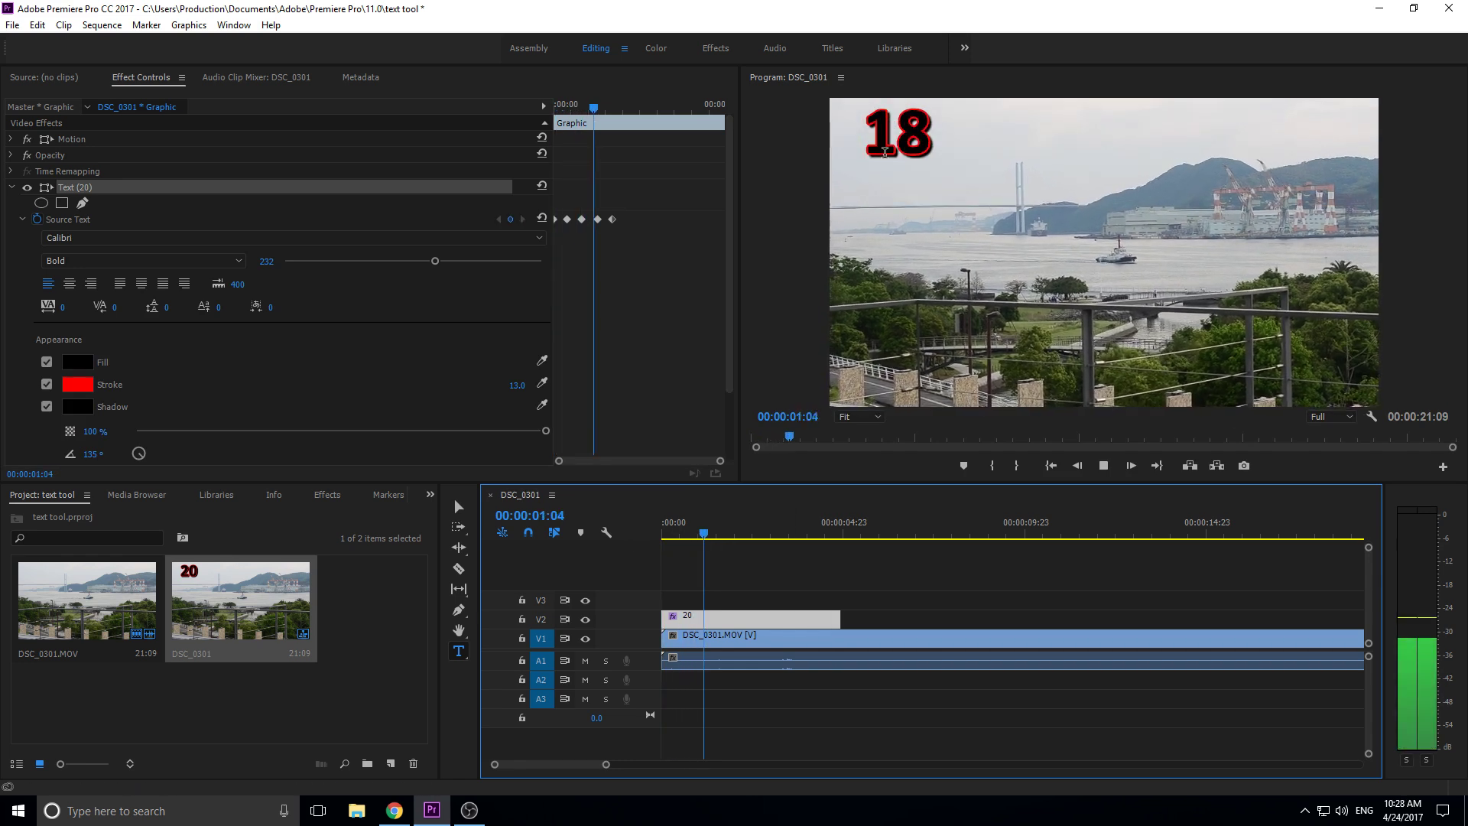
Step: Stop playback and replace the first keyframe's 20 with 'I' at 00:00:00:00
key(space)
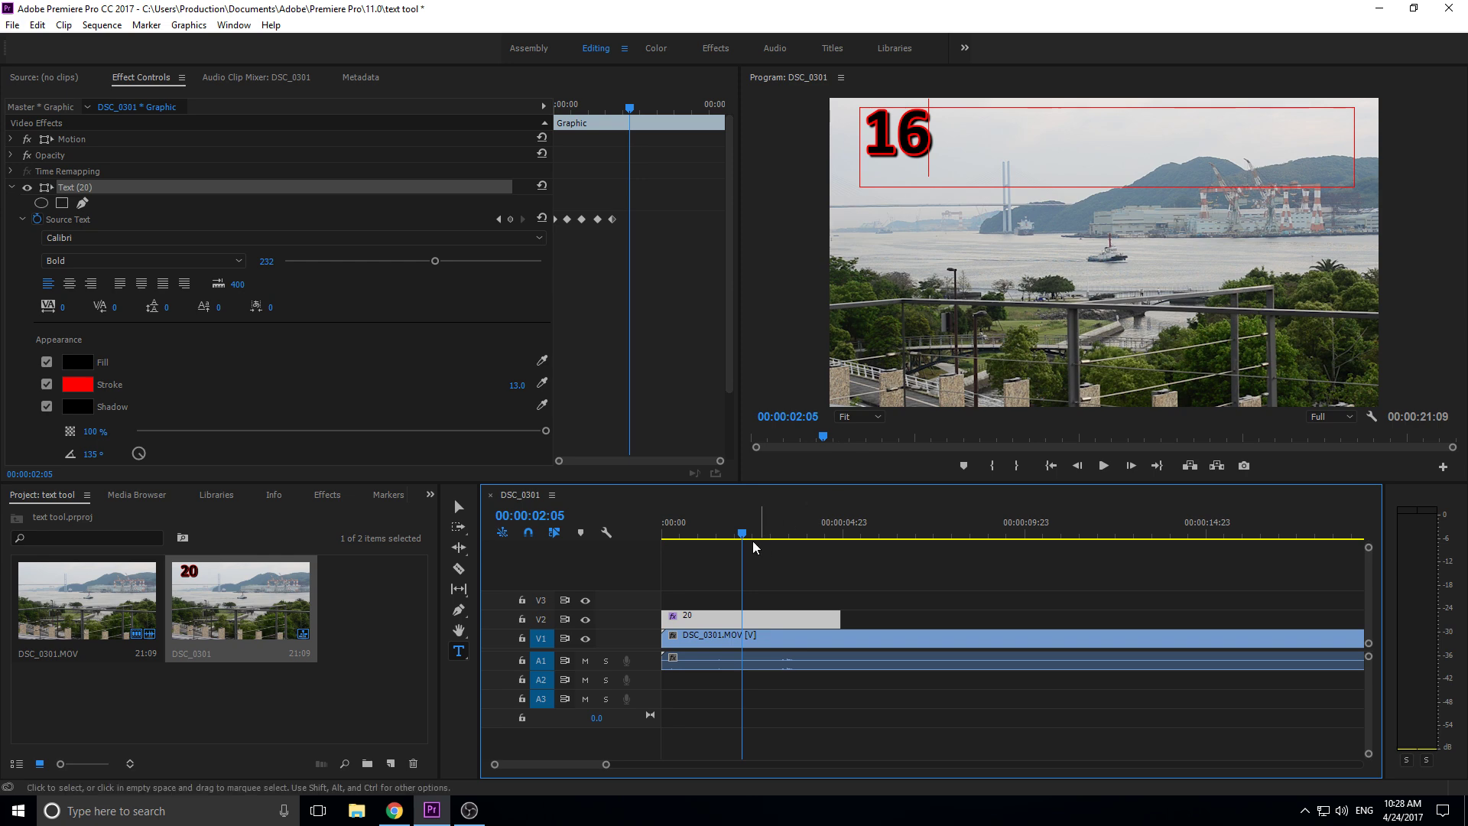
drag(750, 533, 584, 526)
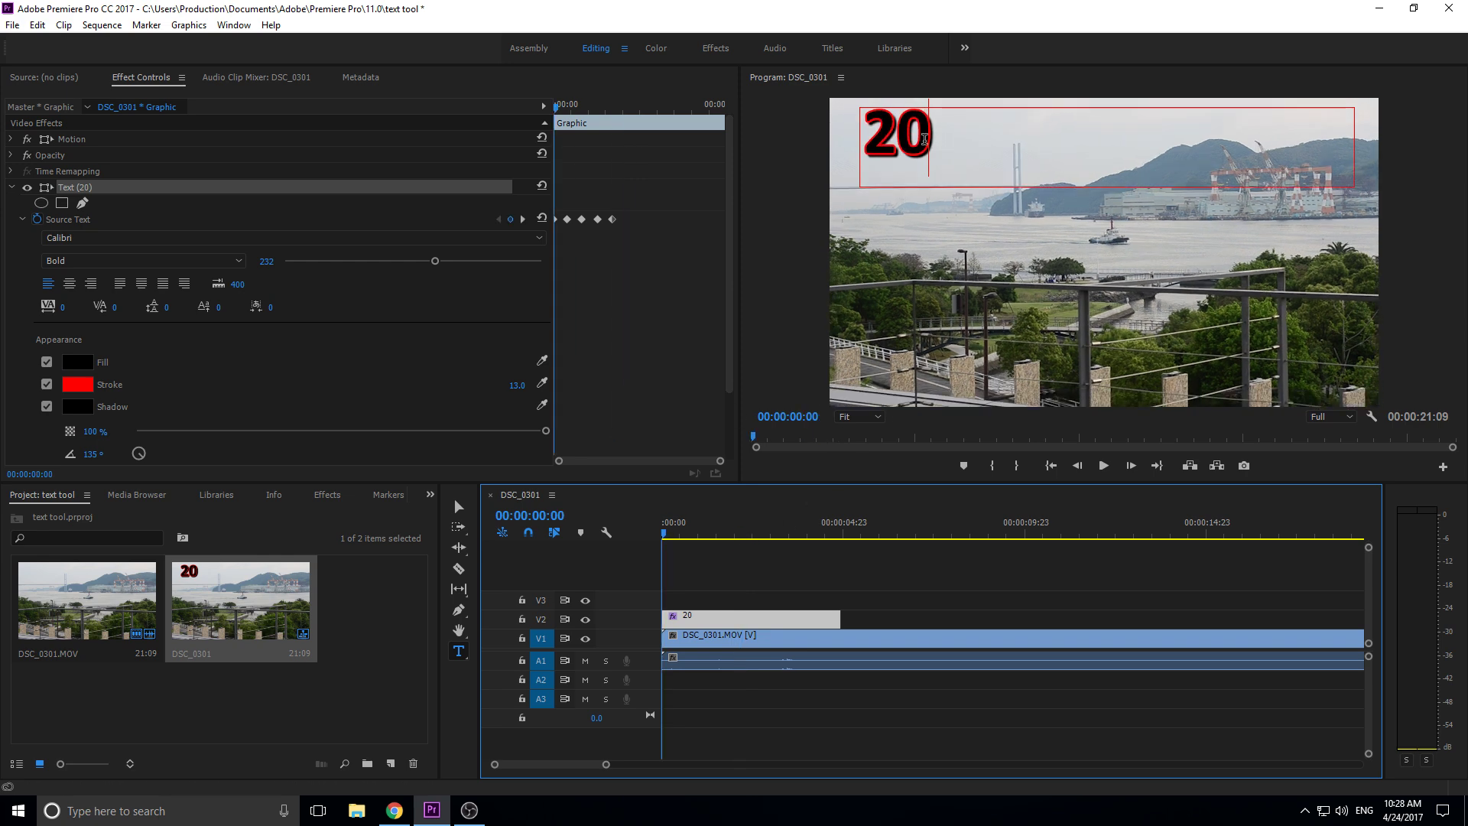
drag(927, 138, 838, 142)
text(1)
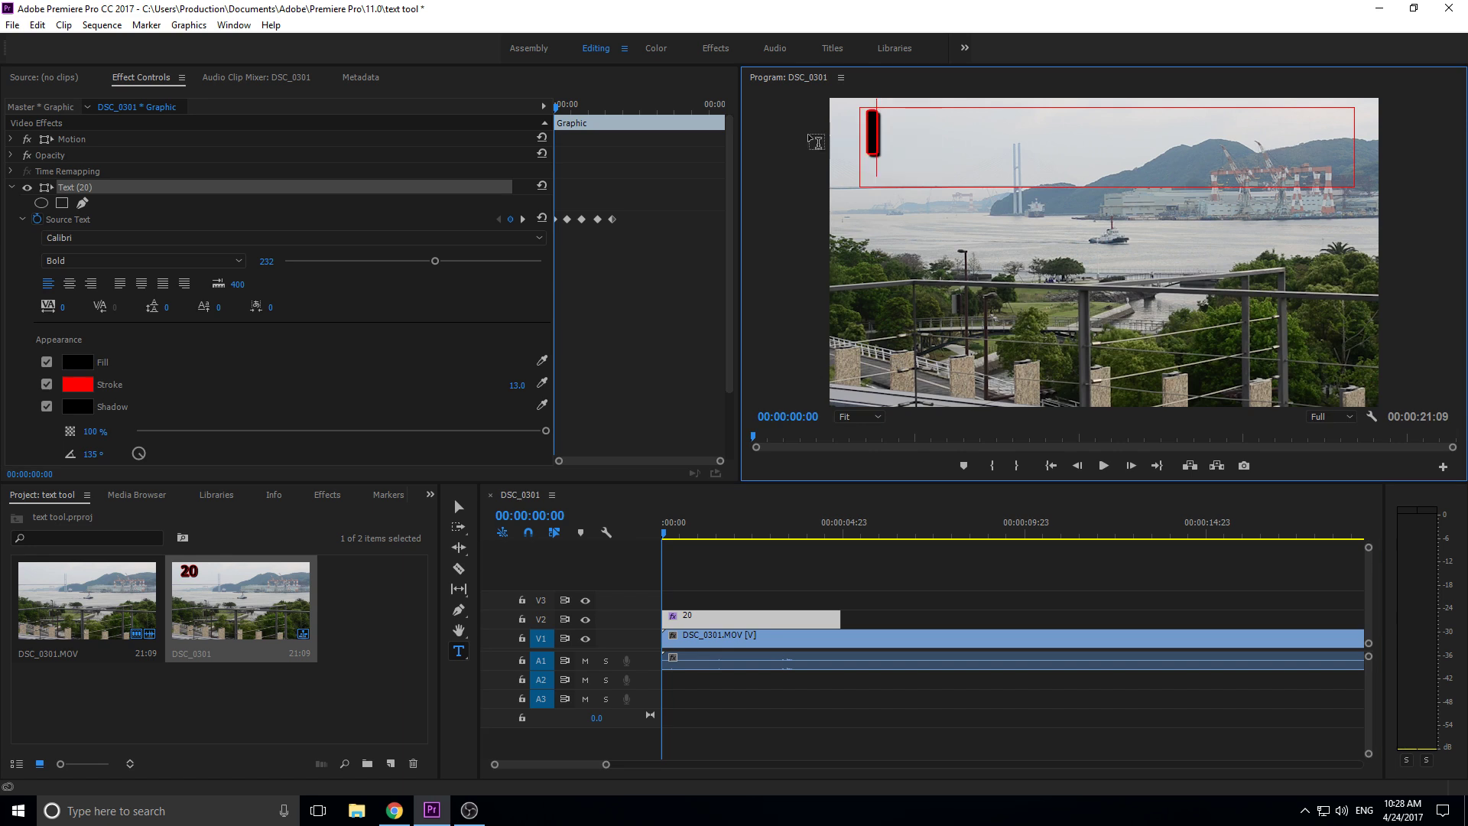
click(562, 115)
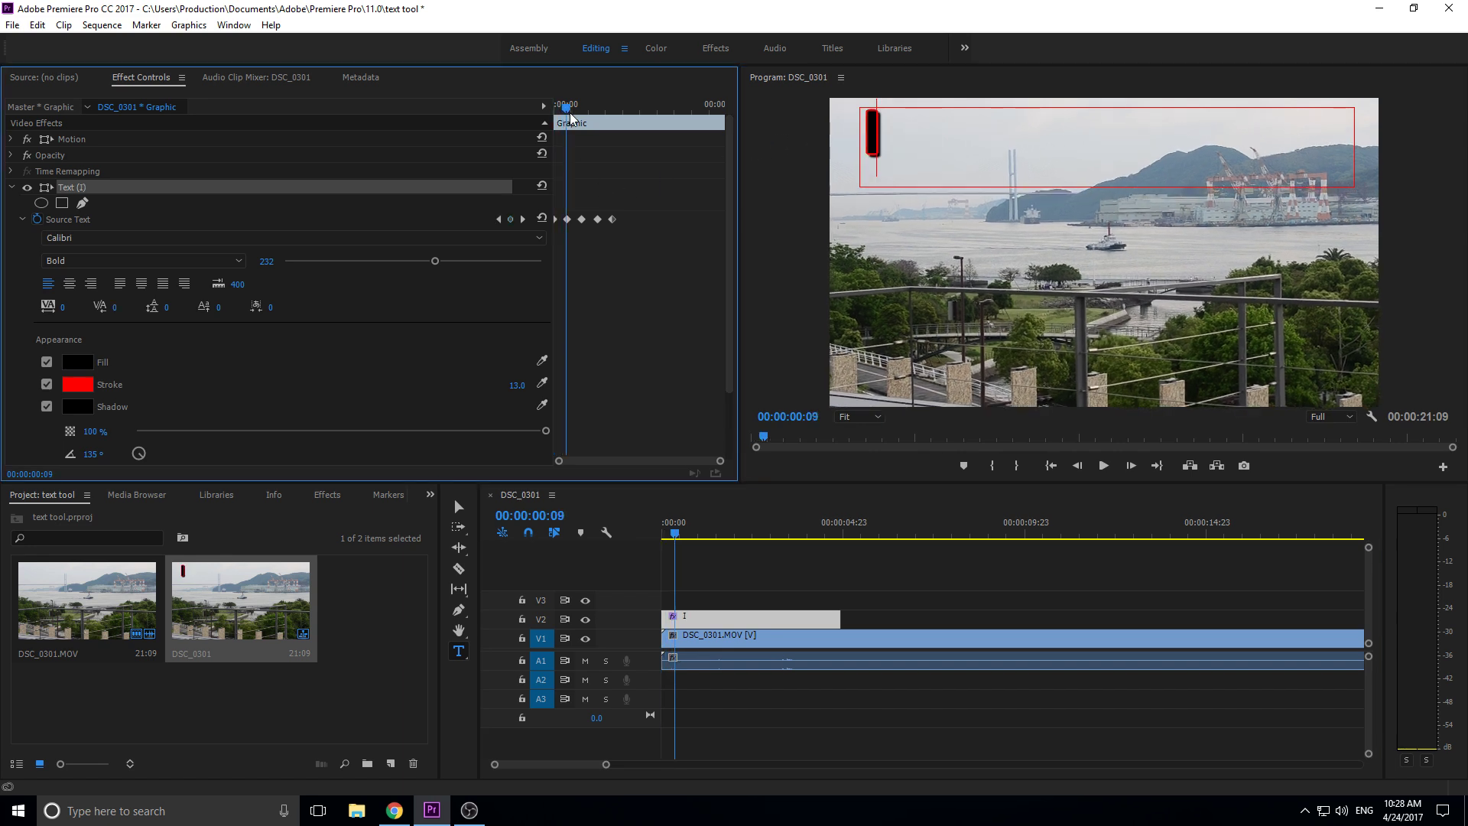
Step: Change the 00:00:00:10 and 00:00:00:20 keyframes to 'I h' and 'I ha'
click(568, 115)
drag(1029, 142, 808, 124)
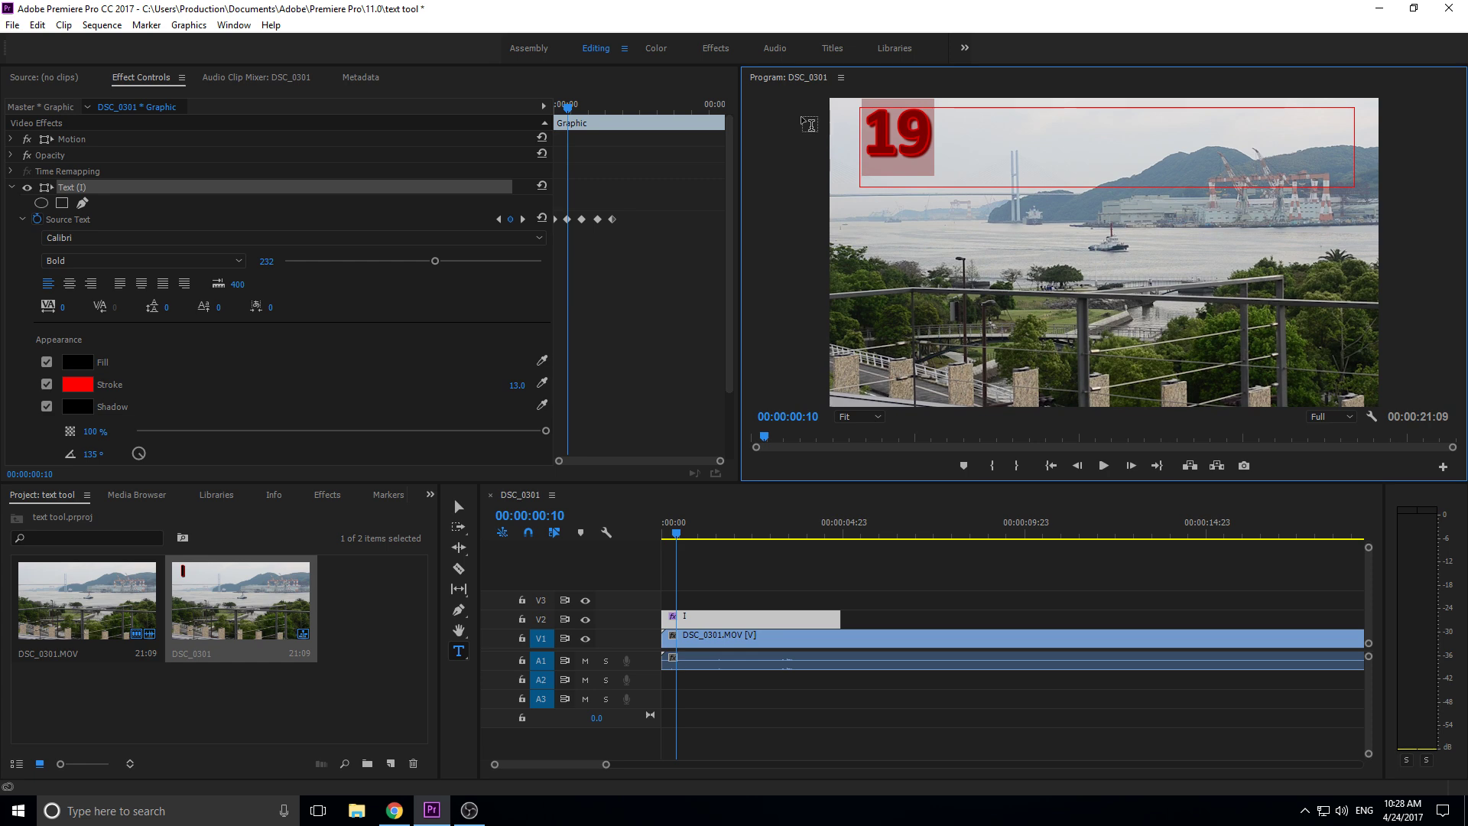
text(l h)
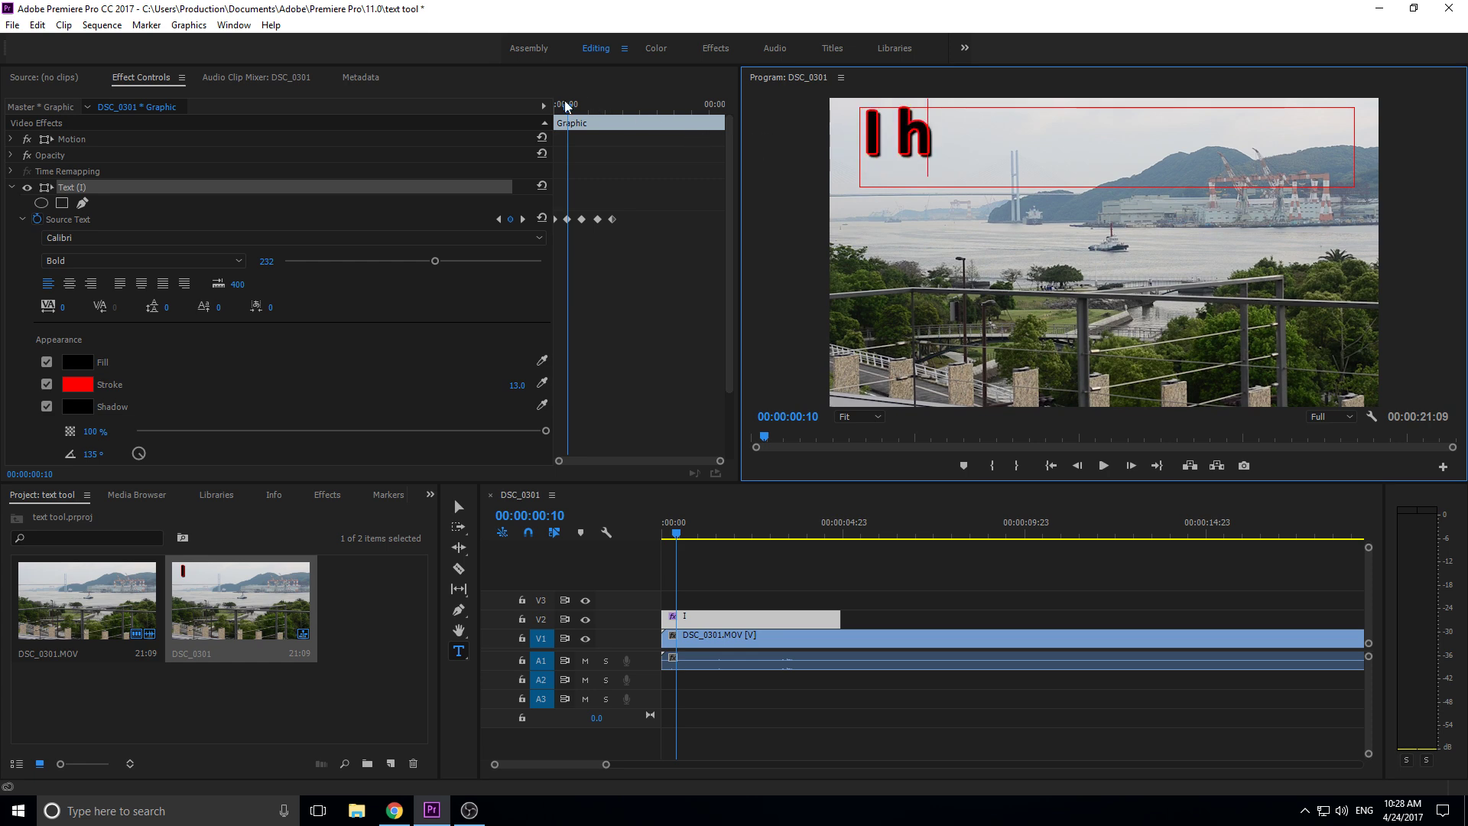
drag(566, 107, 581, 117)
click(763, 110)
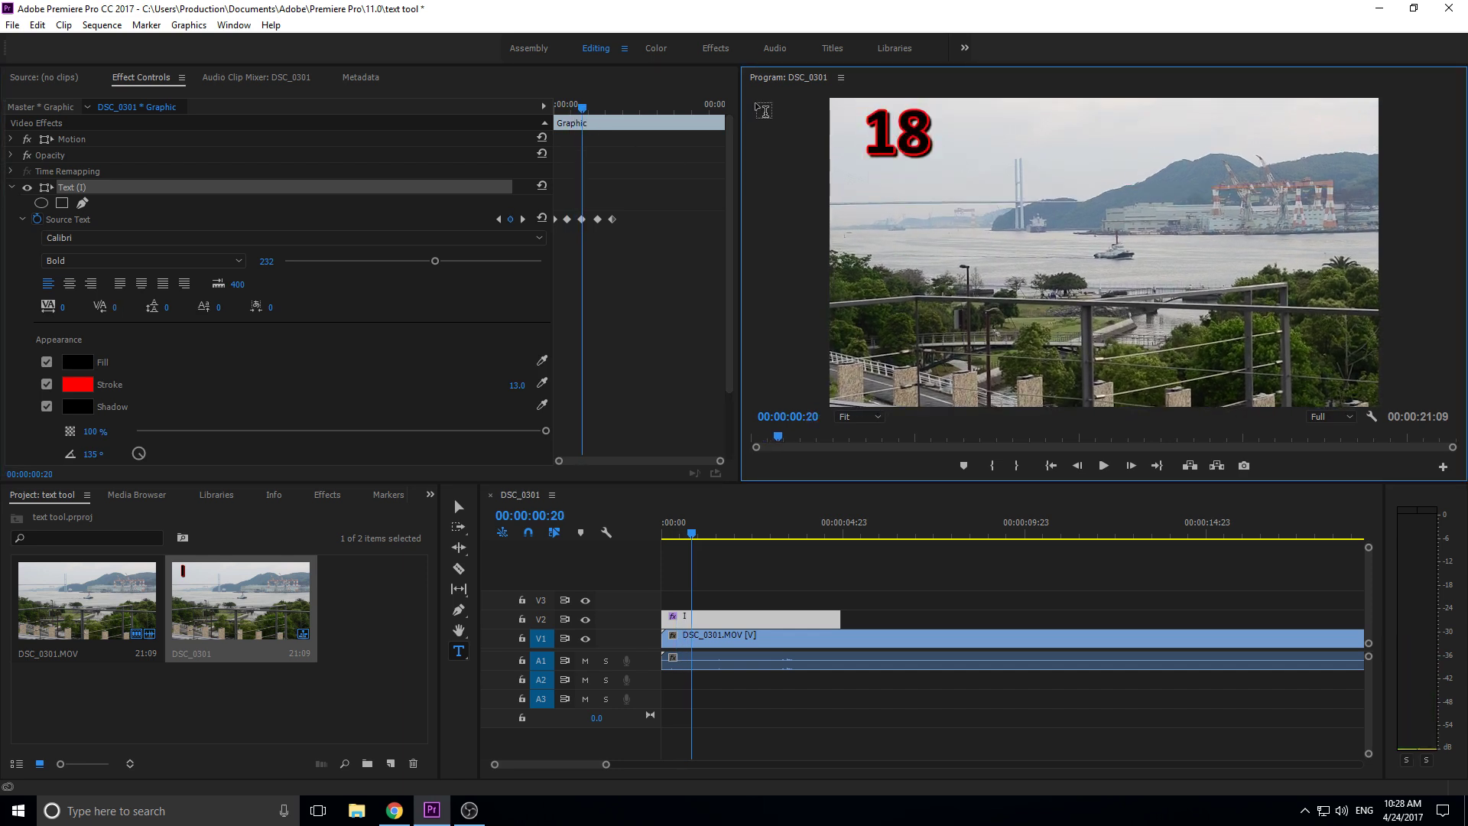
key(ctrl+a)
text(I ha)
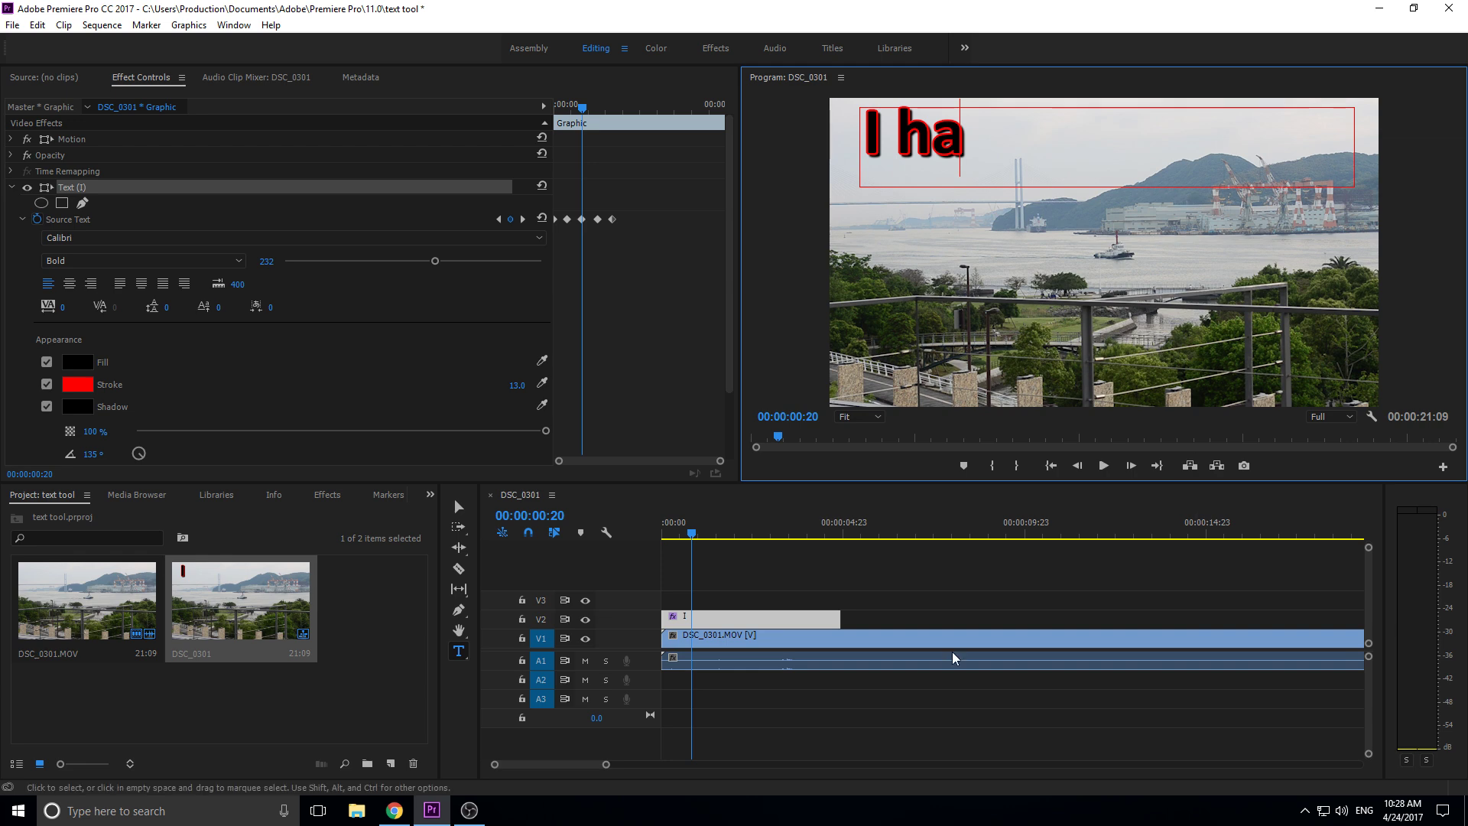
Step: Play the typing animation from the start, then select all of the 'I ha' title text
click(690, 541)
key(Home)
key(space)
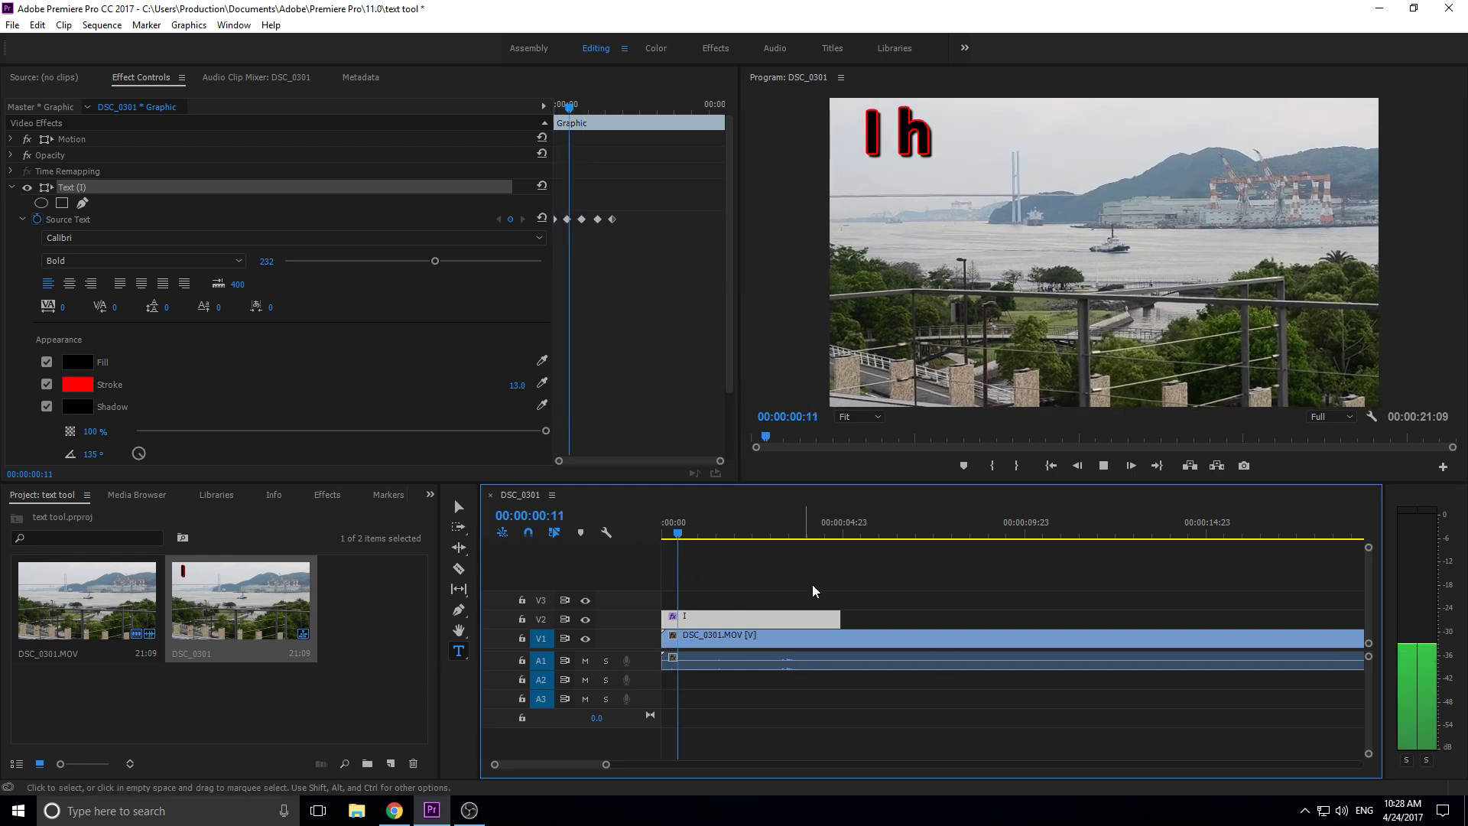
key(space)
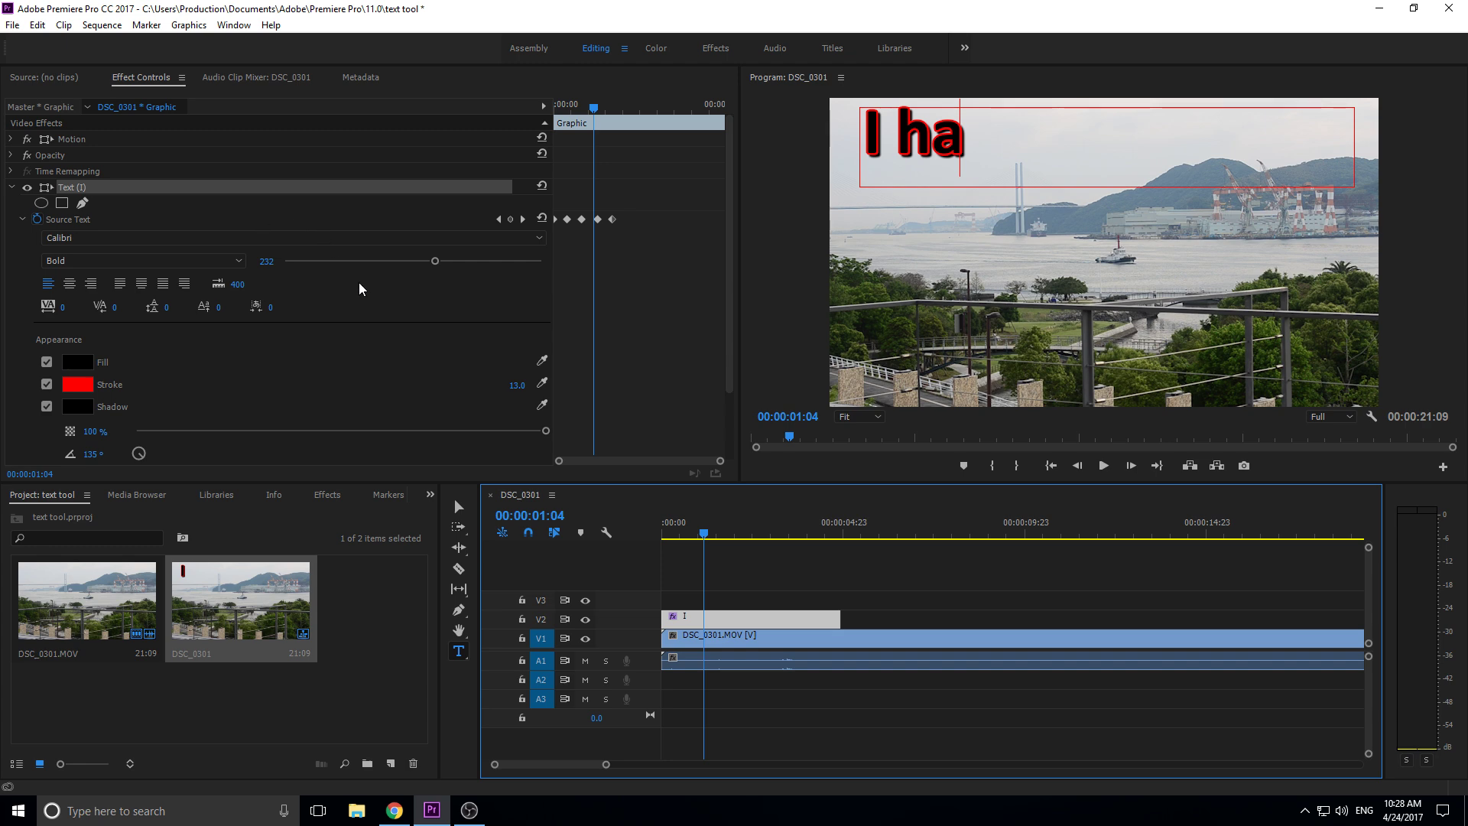
click(841, 287)
key(ctrl+a)
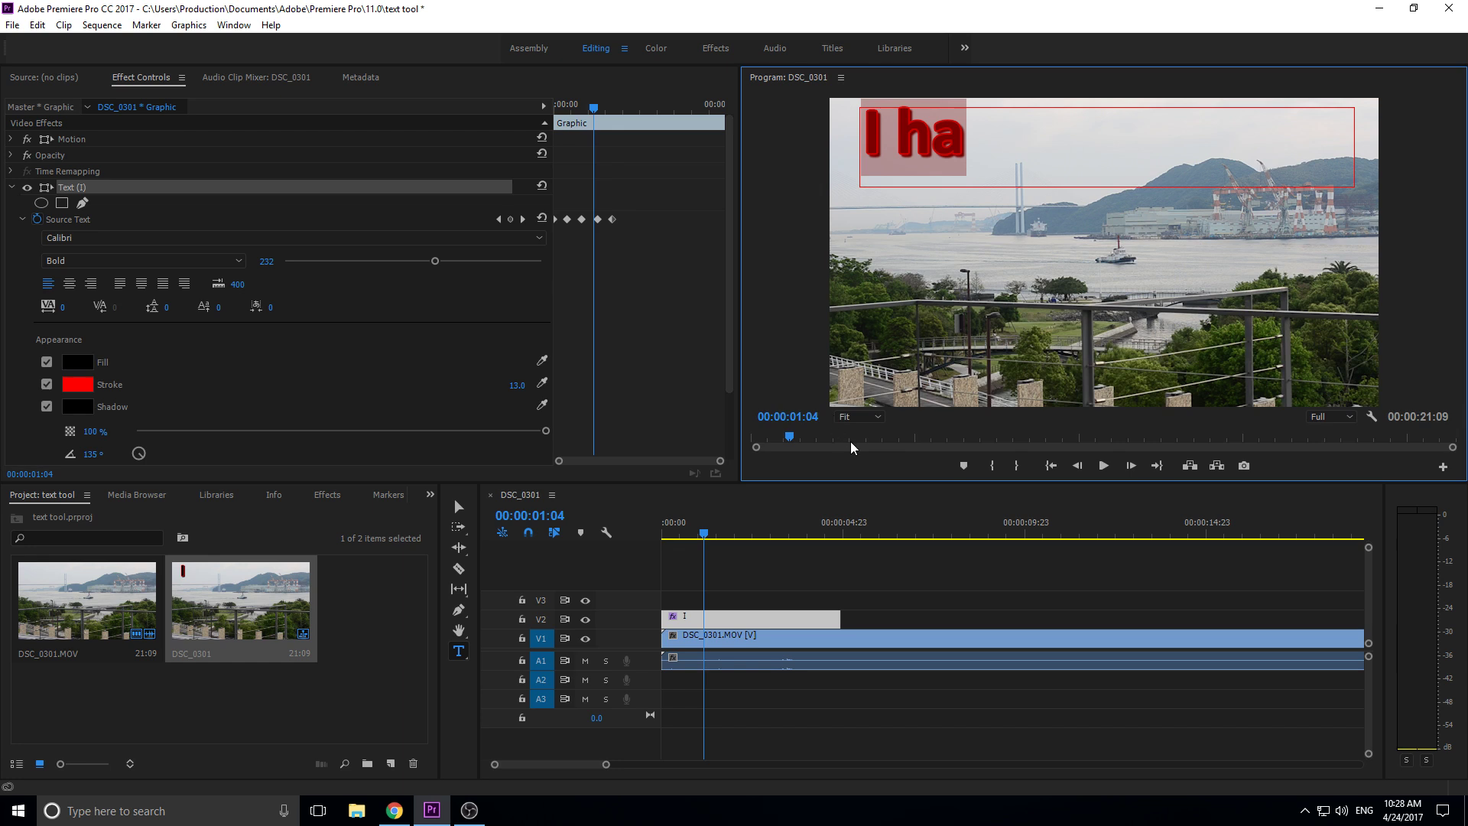
scroll(183, 373, down, 2)
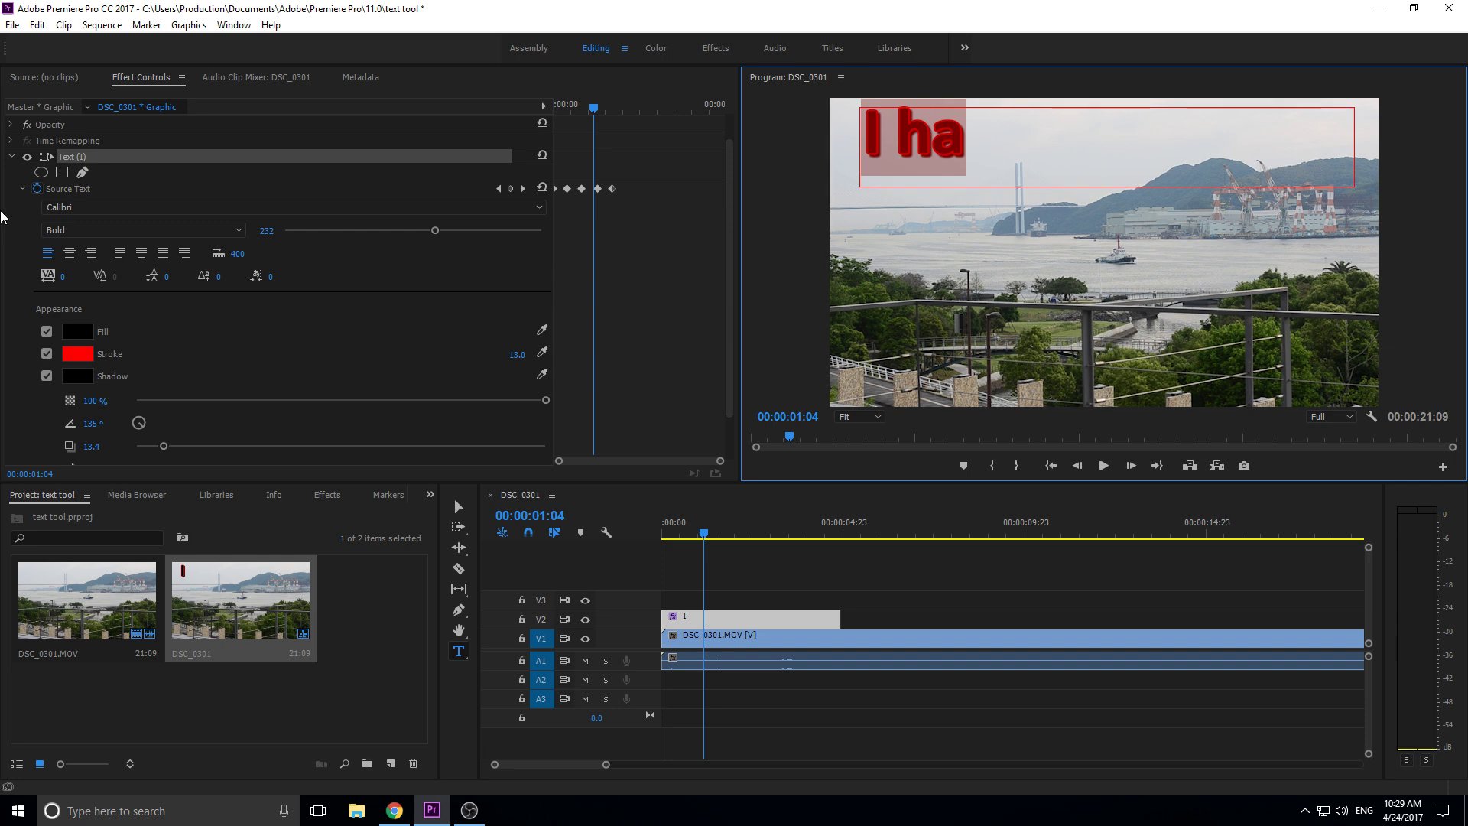
Step: Set the title font to Californian FB and center-align the text
scroll(463, 205, down, 1)
scroll(463, 203, up, 1)
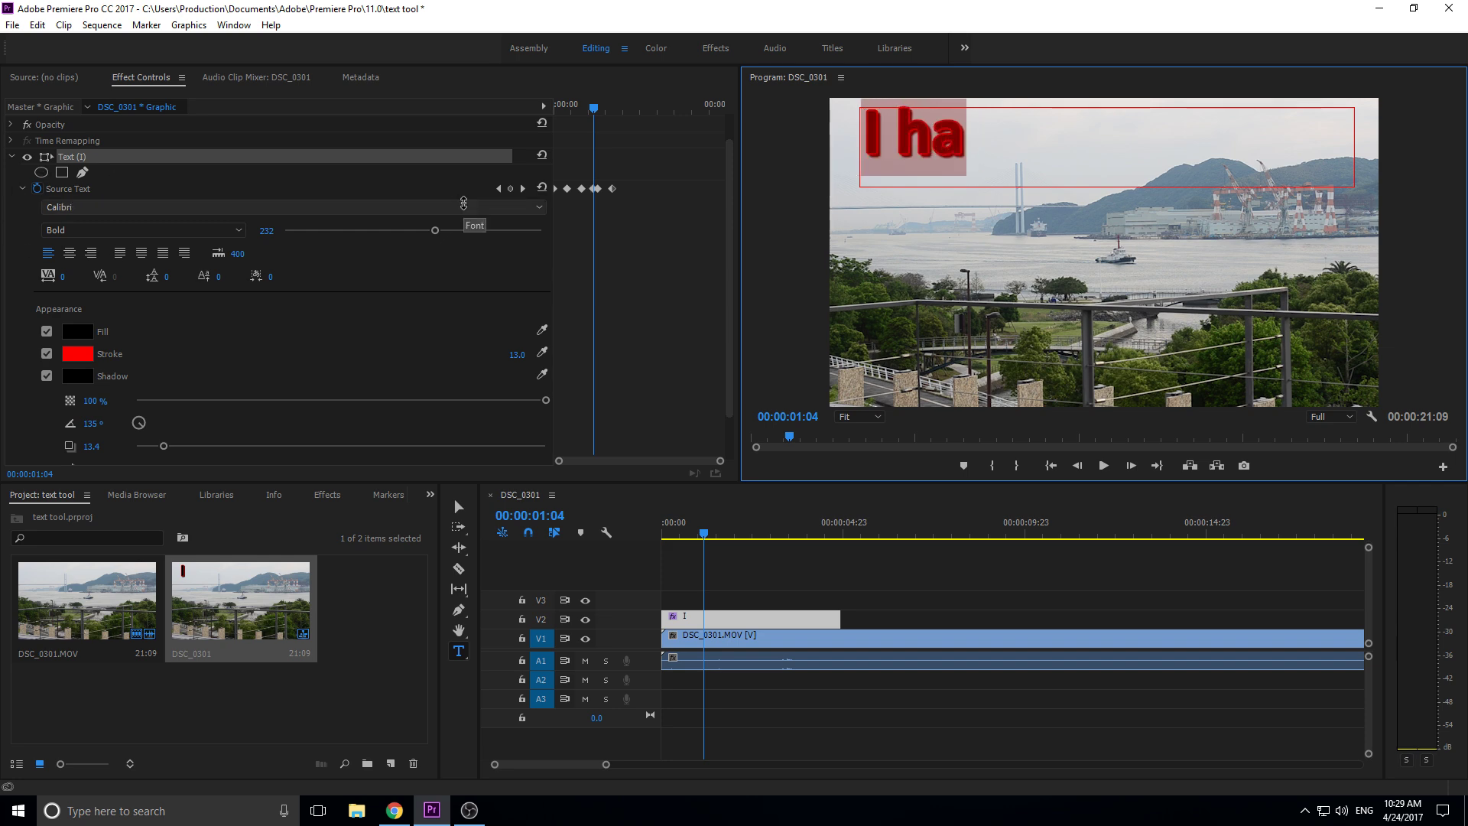
scroll(460, 203, down, 1)
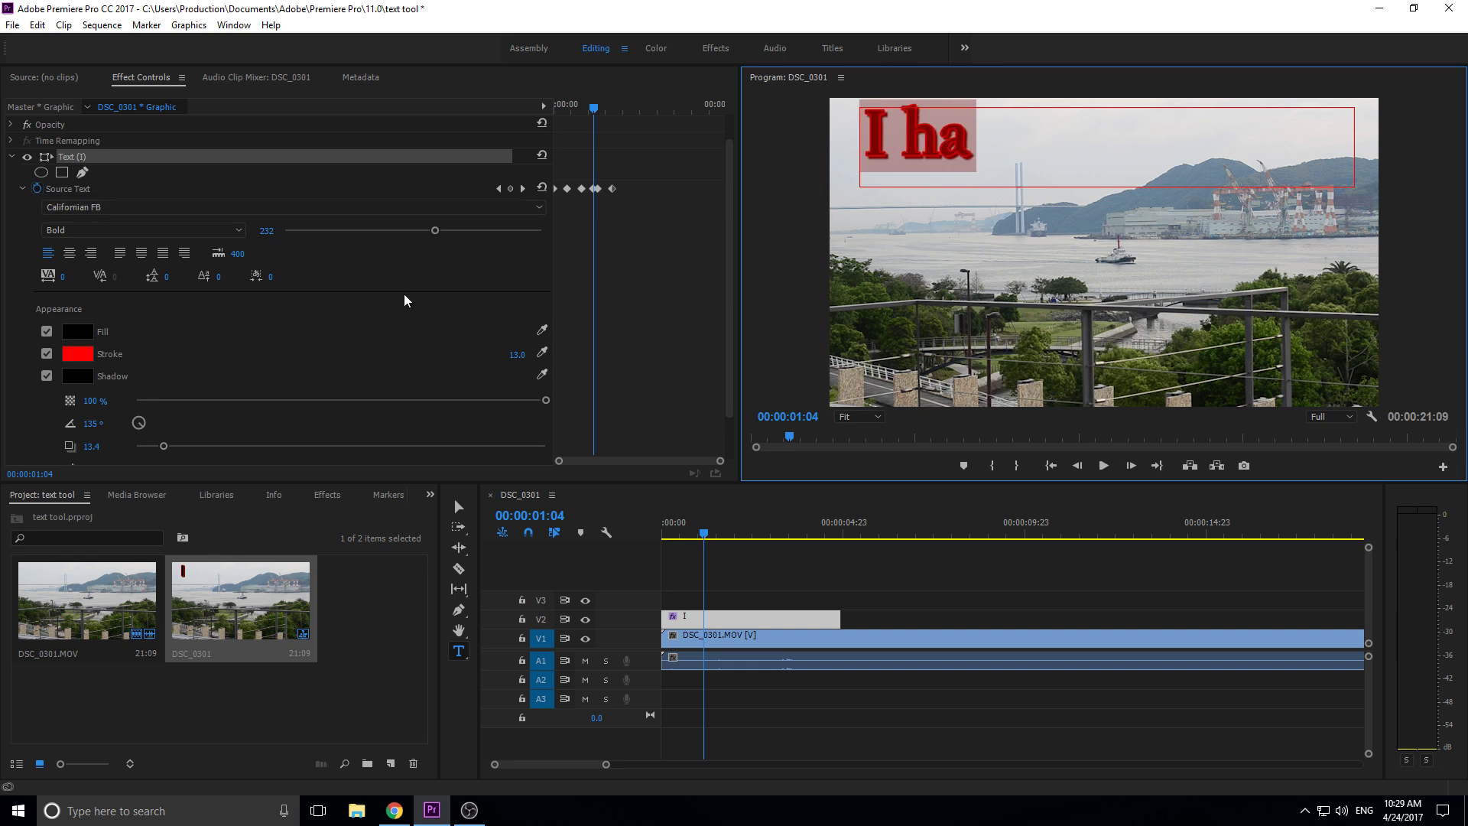
click(373, 301)
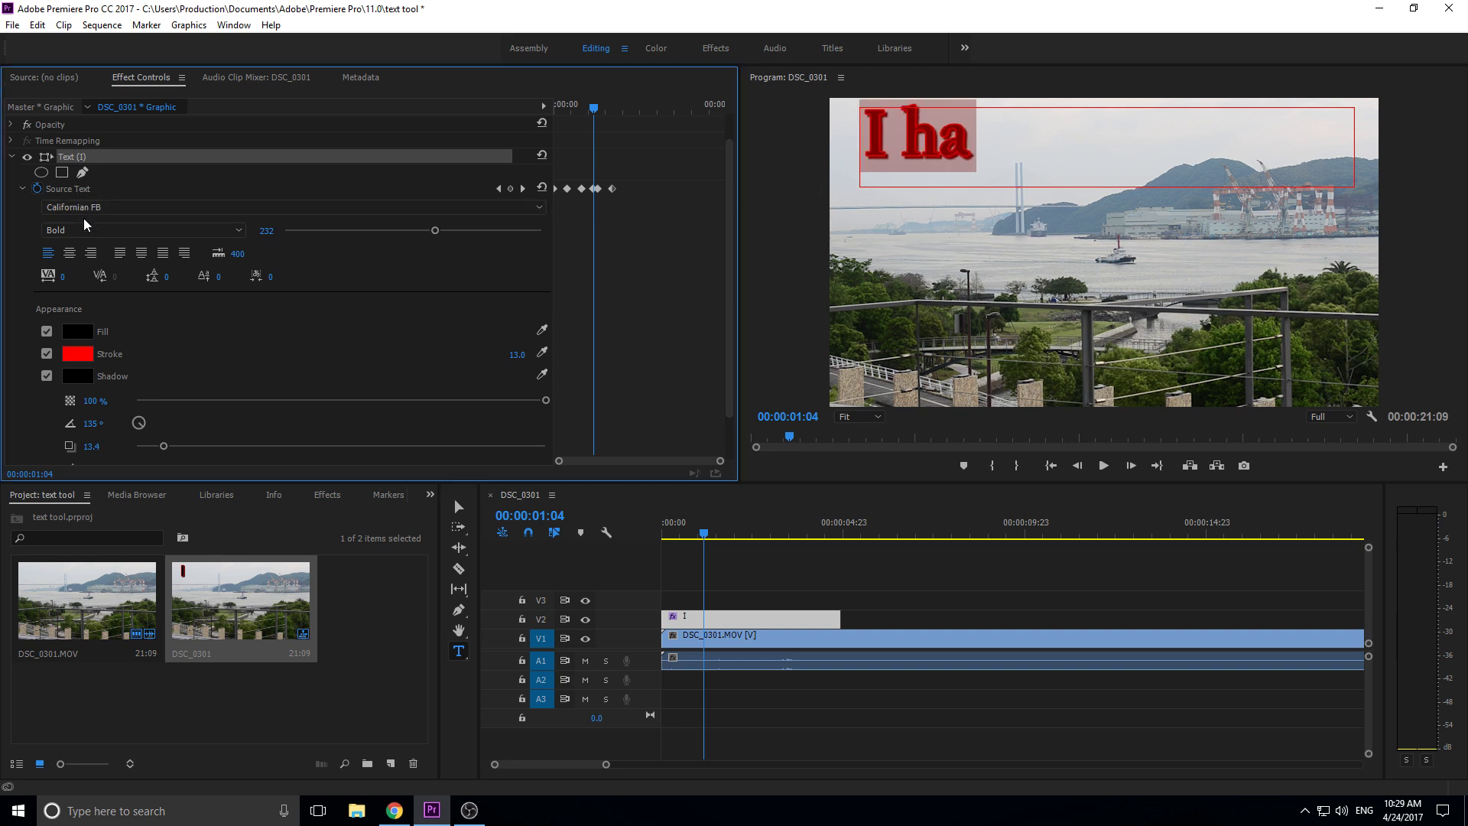
click(68, 253)
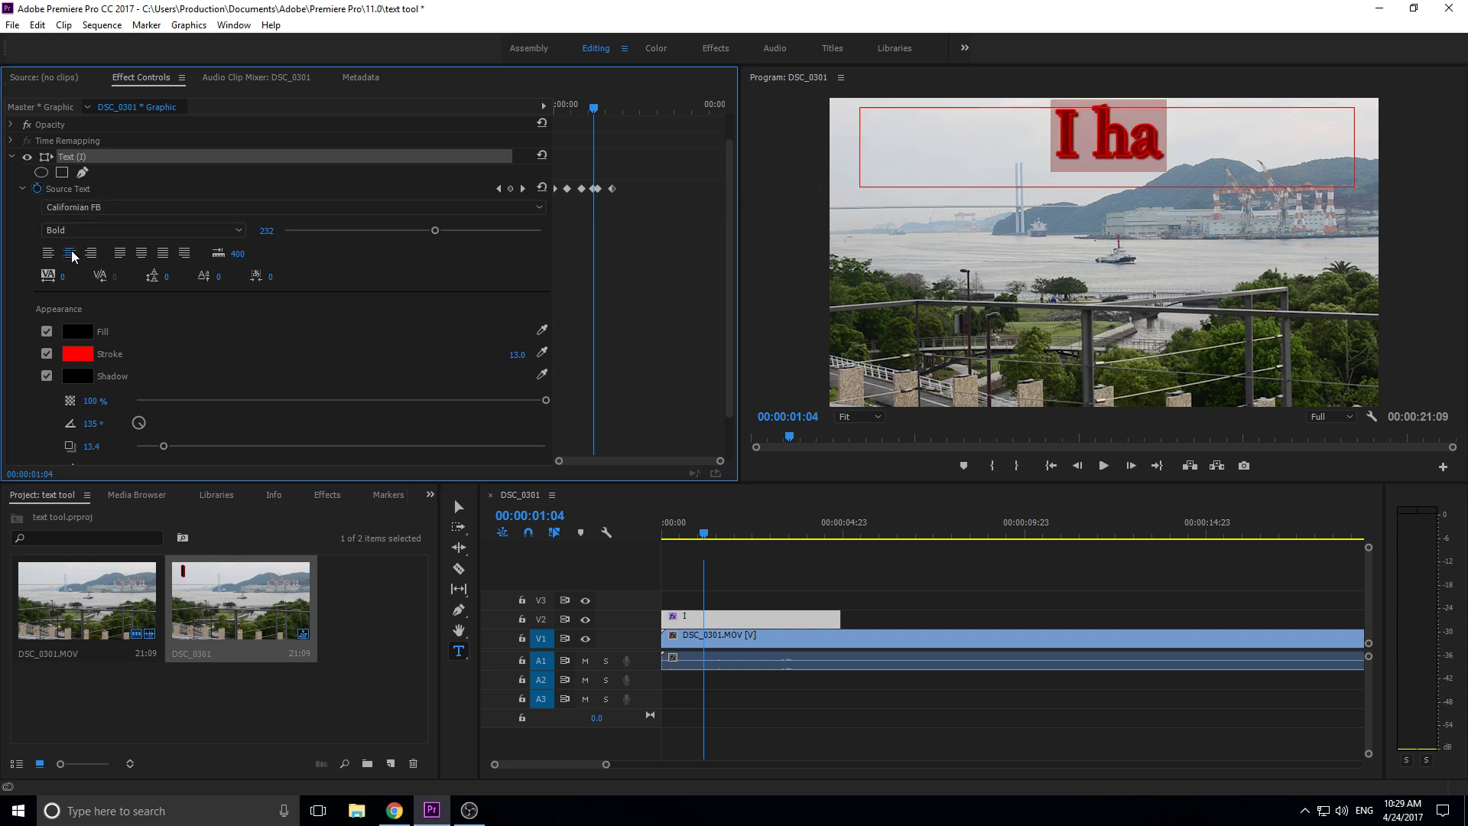
click(91, 253)
click(69, 253)
scroll(347, 317, down, 2)
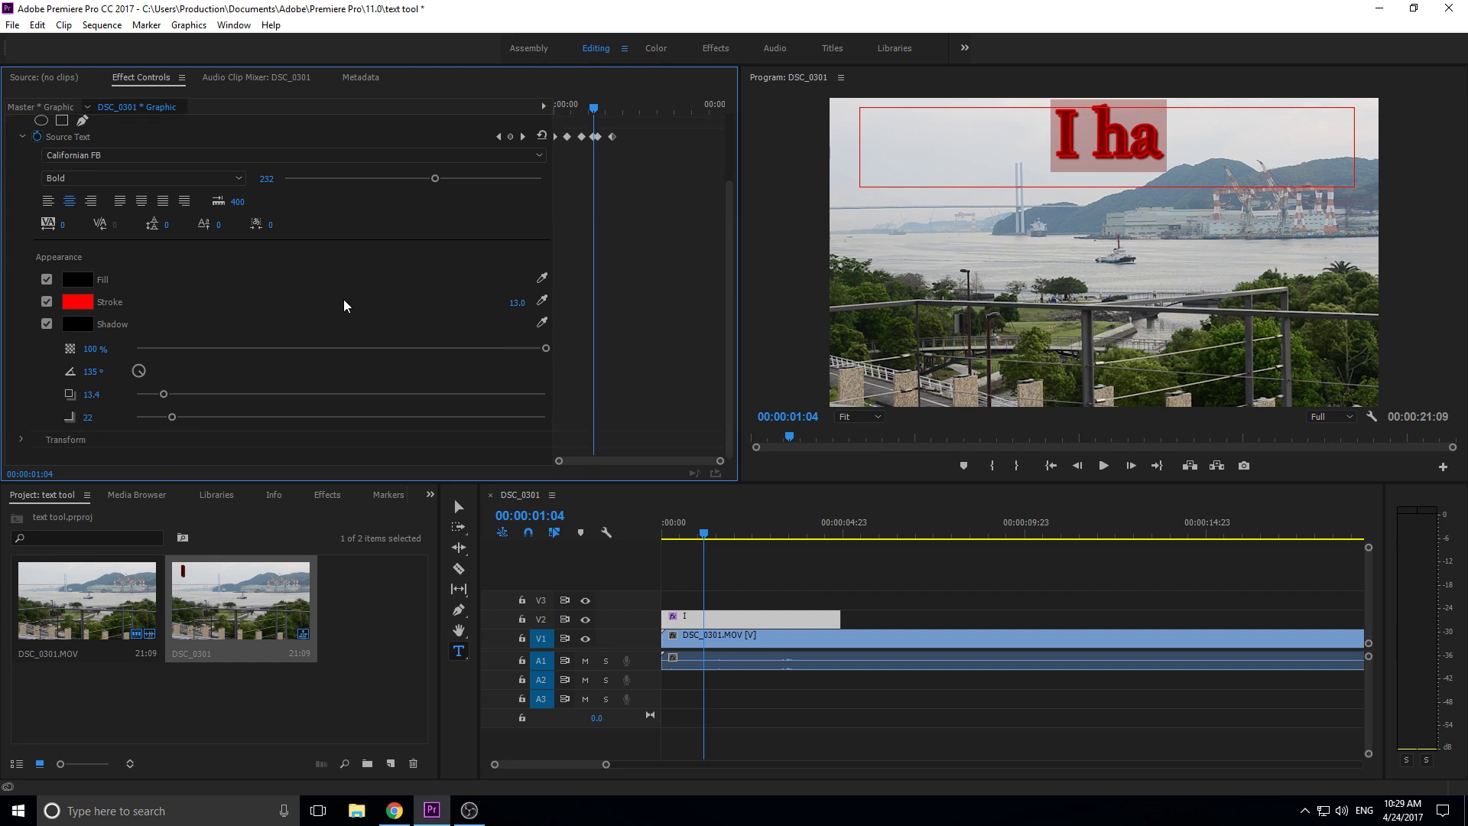
Step: Choose a new fill colour for the title in the Color Picker
click(92, 284)
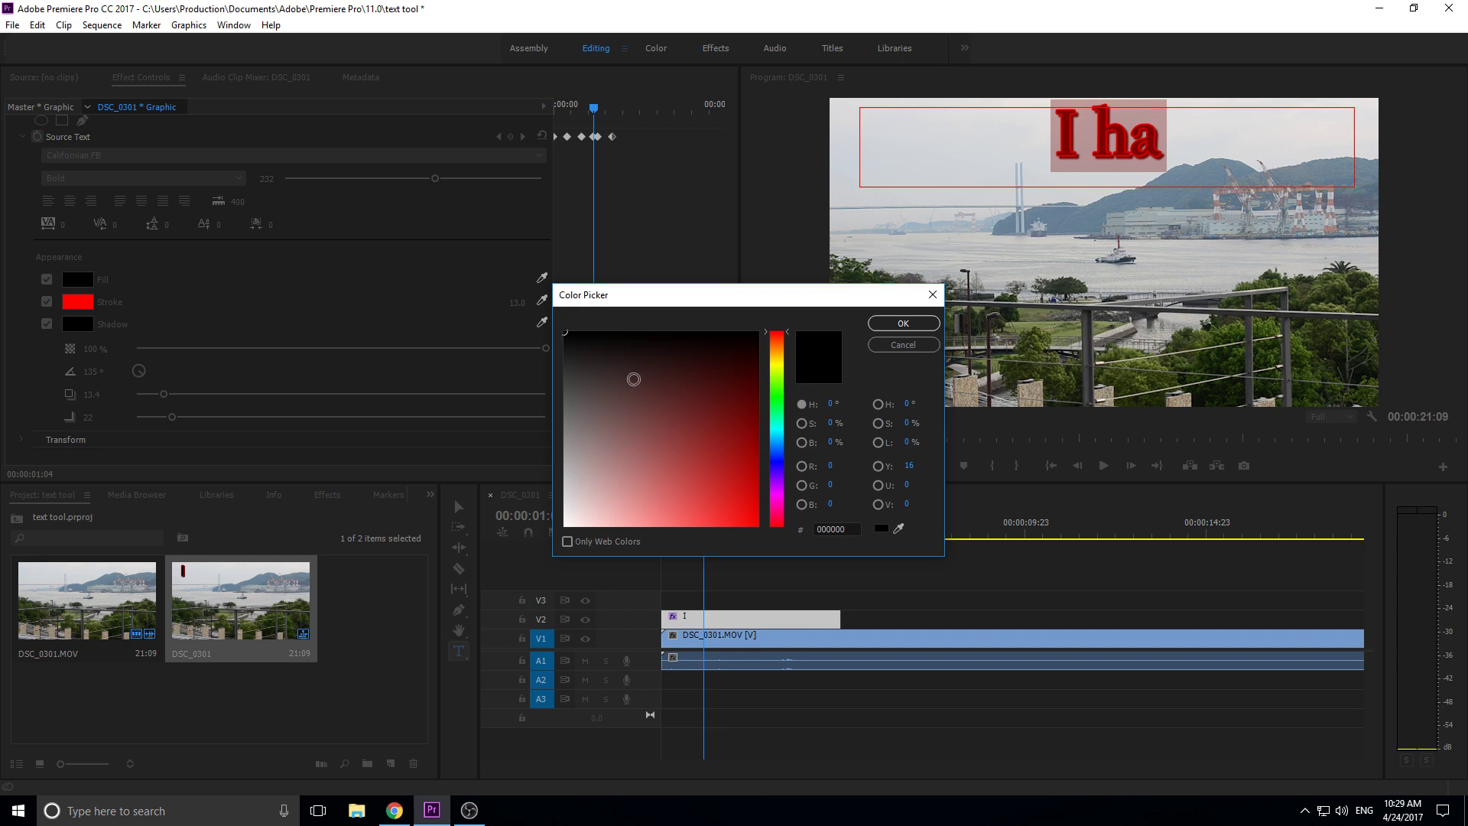
drag(634, 379, 773, 464)
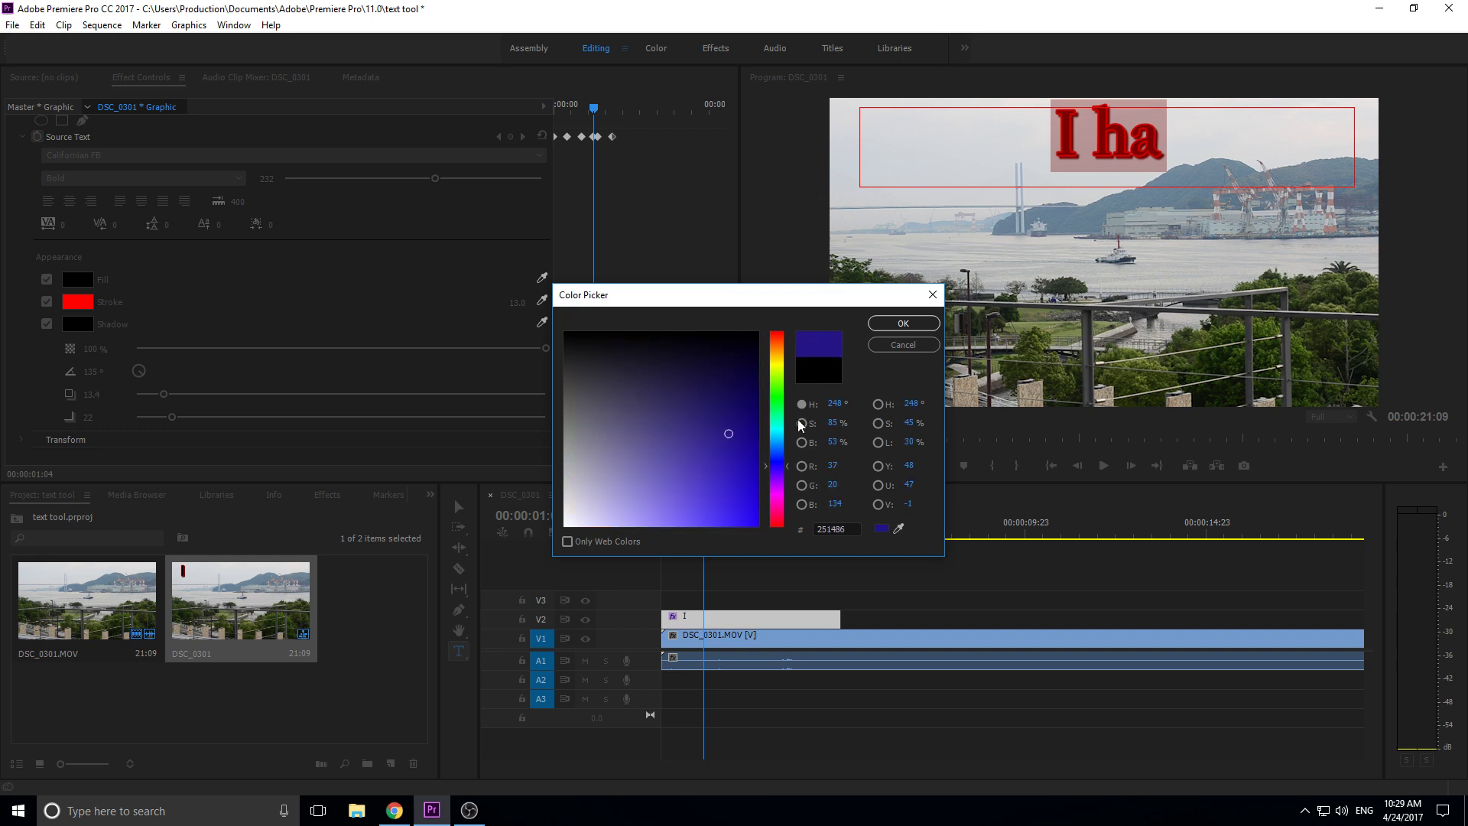
click(903, 323)
Step: Sample dark green from the trees for the stroke and light grey for the fill
click(1007, 170)
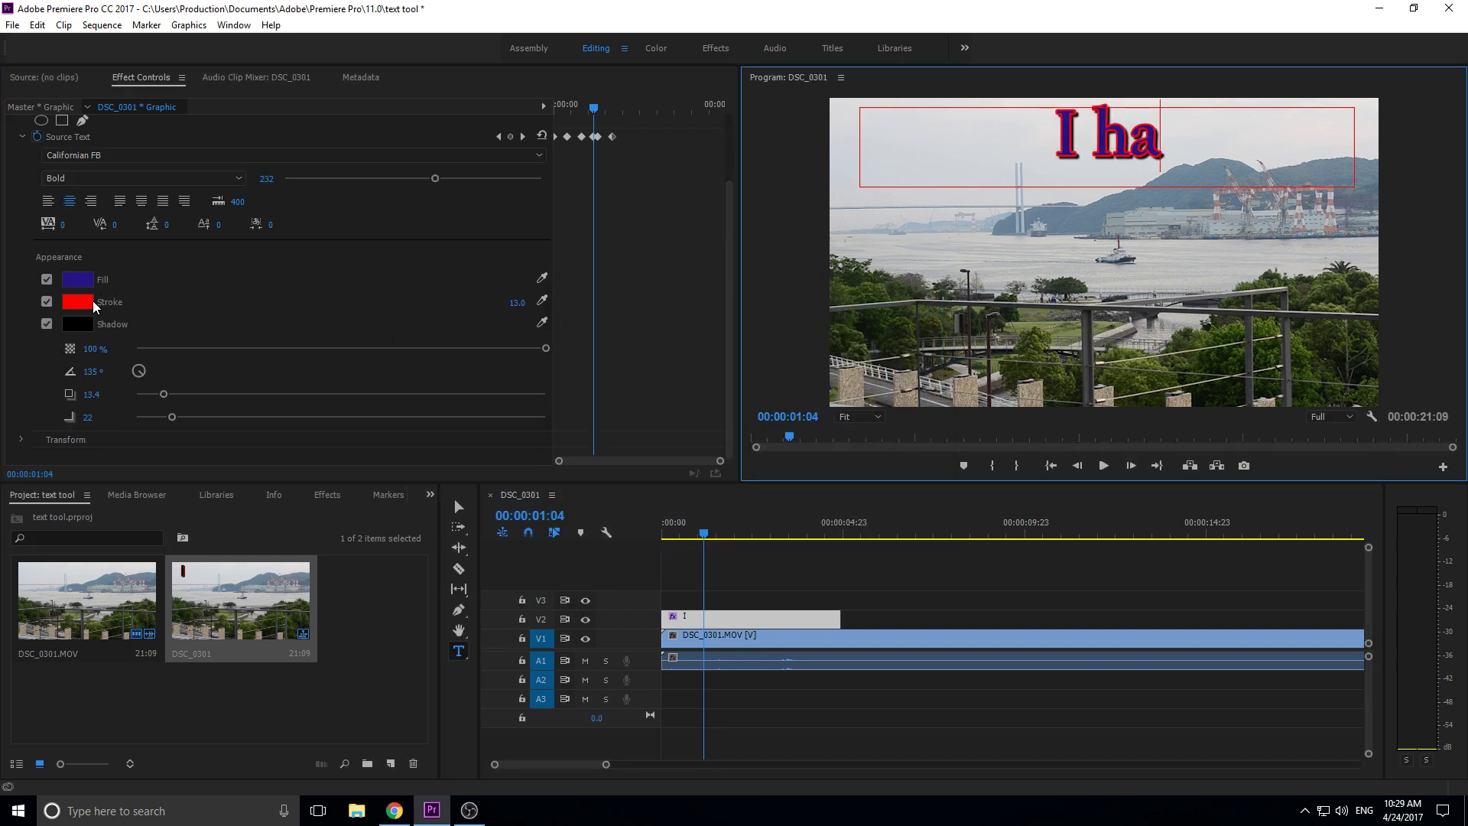
key(ctrl+a)
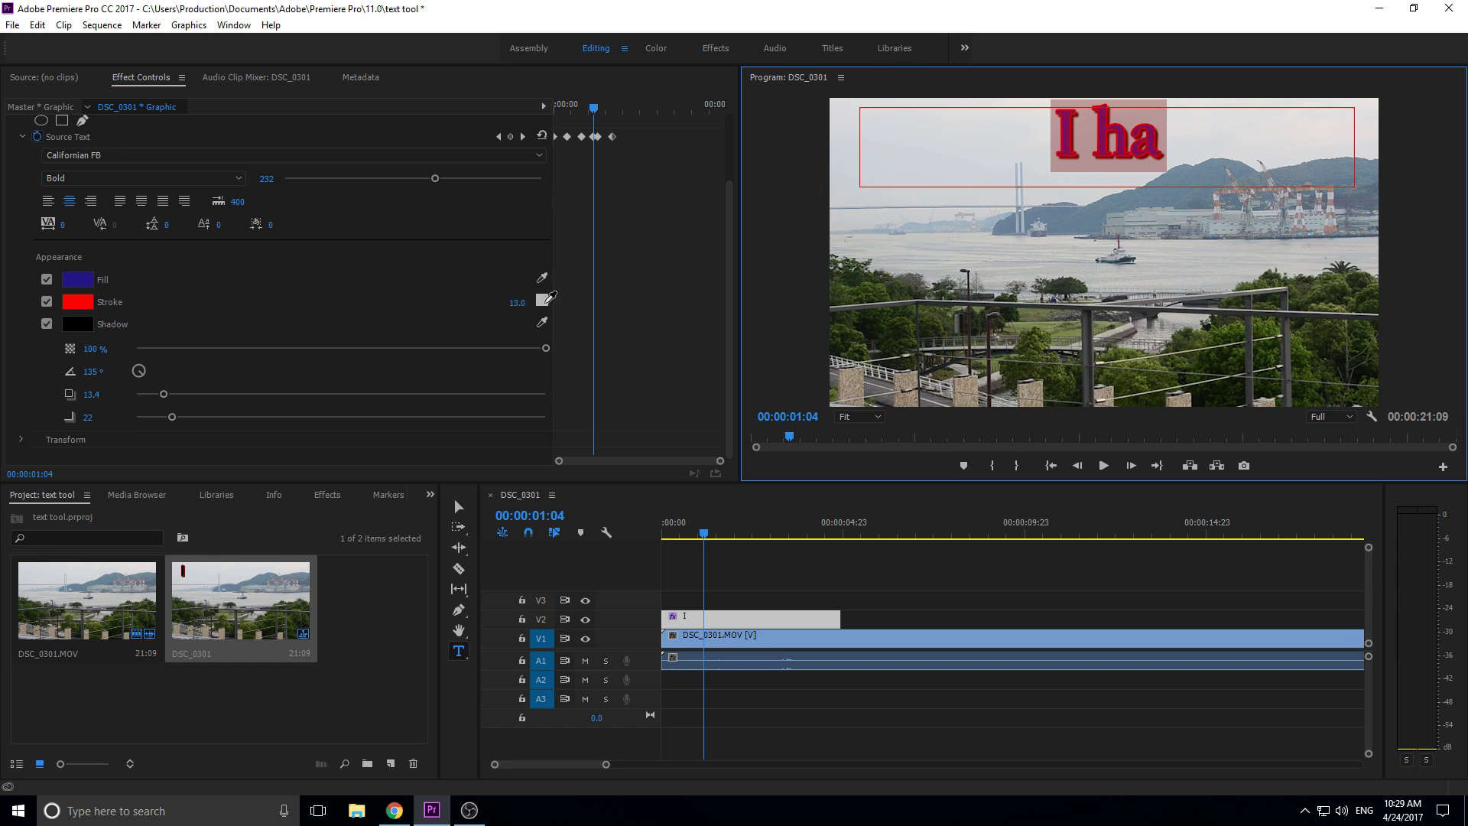
mouse_move(542, 299)
mouse_down()
mouse_move(799, 269)
mouse_move(895, 289)
mouse_up()
click(1198, 160)
drag(1151, 130, 1010, 136)
drag(542, 277, 1047, 227)
click(1177, 125)
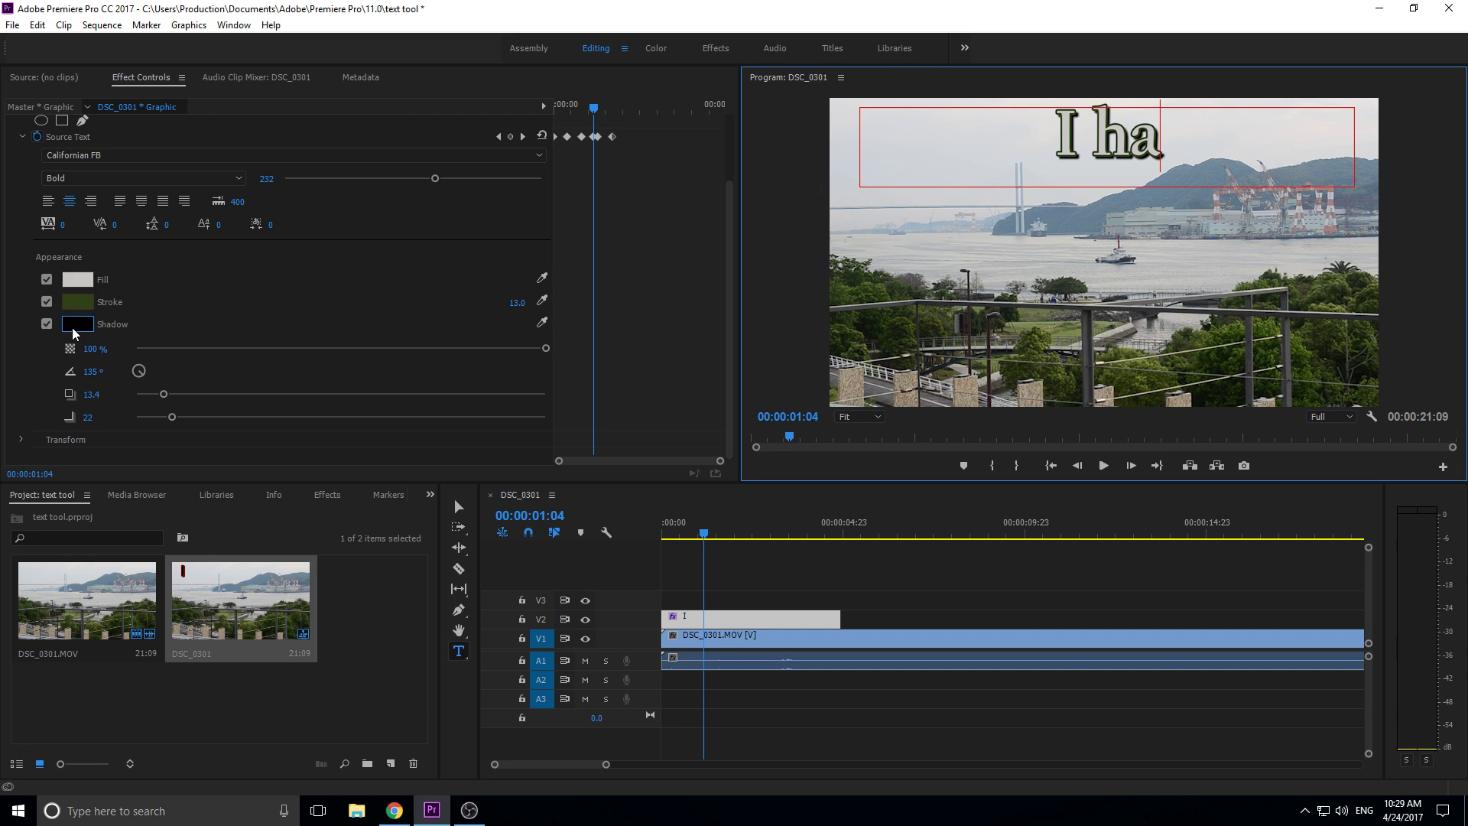
Step: Set the drop shadow to 51% opacity, 31.7 distance and 130 blur
drag(173, 397, 255, 396)
drag(171, 418, 348, 435)
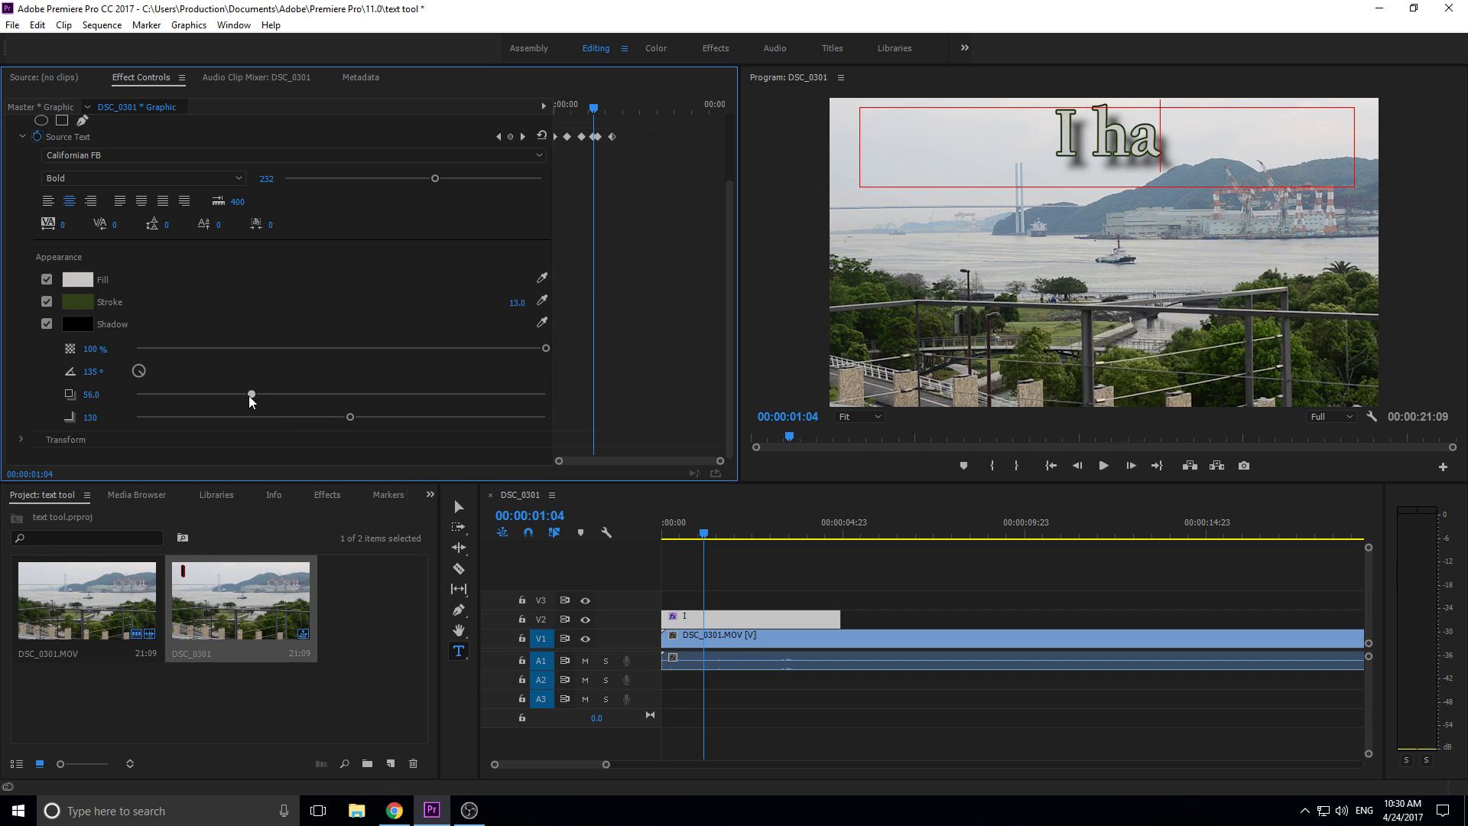
drag(249, 396, 200, 397)
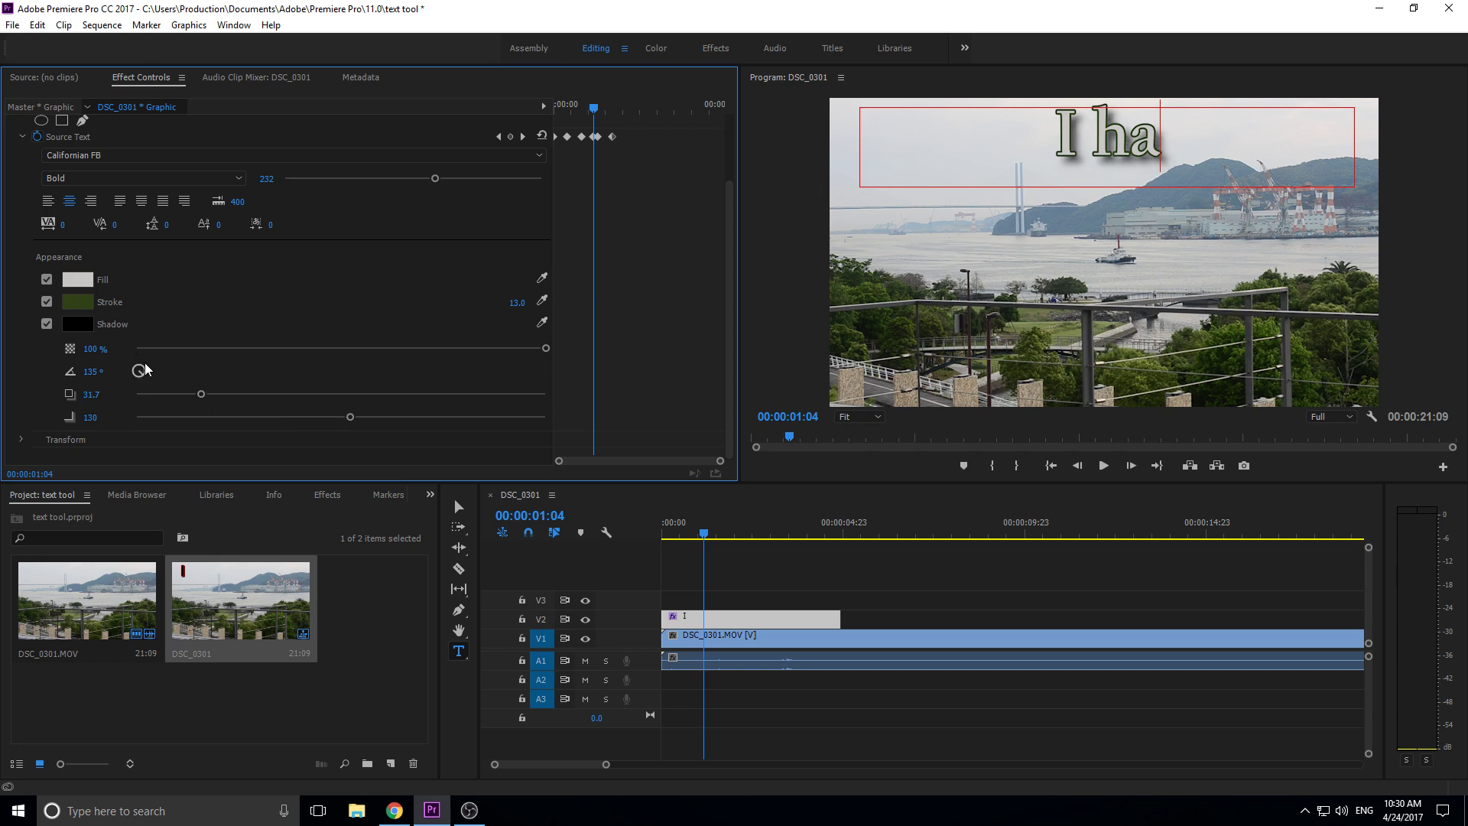
drag(550, 345, 342, 364)
Step: Type 've a text tool' after 'I ha' so the title reads 'I have a text tool'
click(1165, 141)
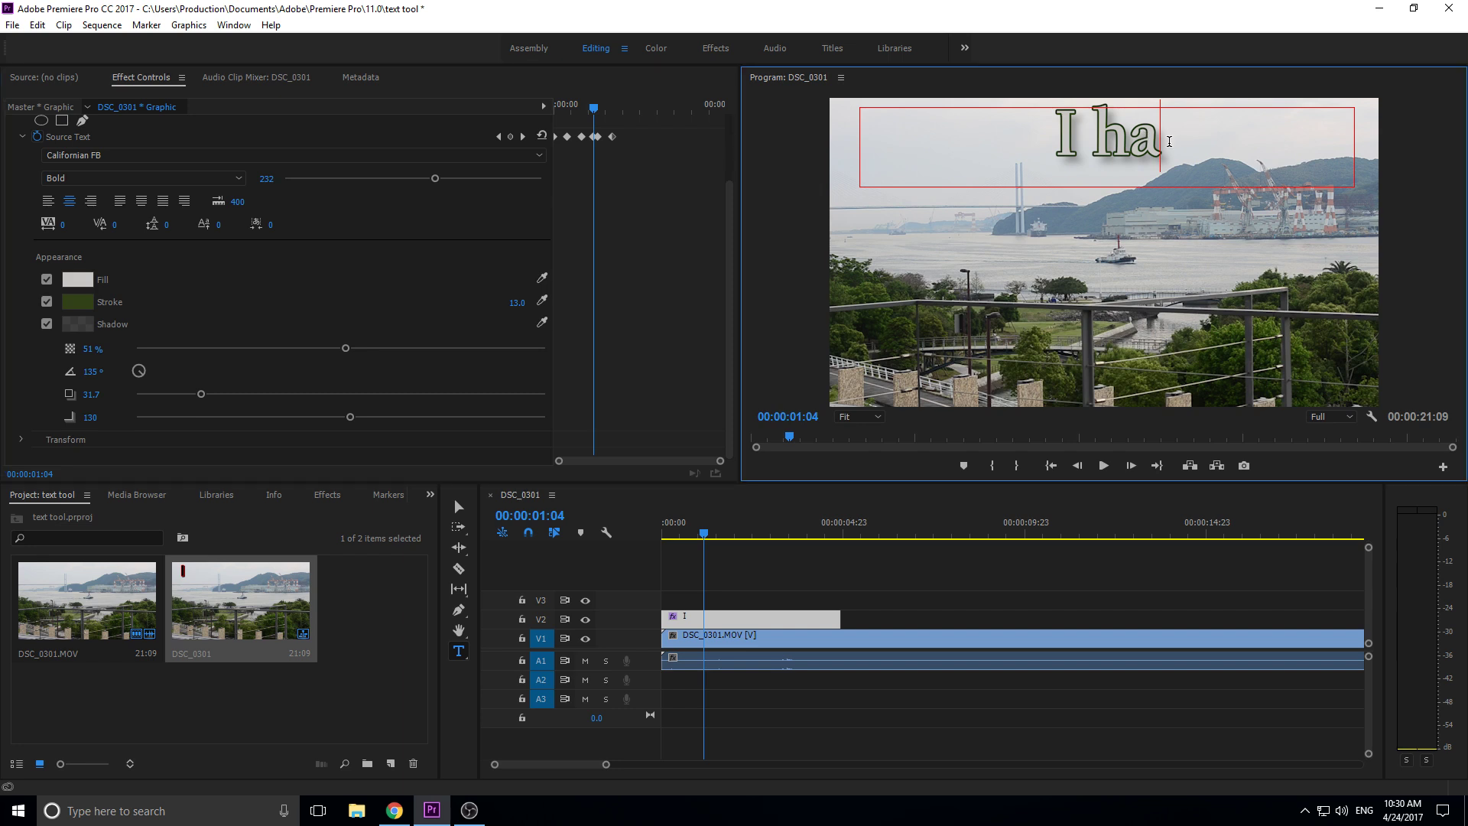
text(ve a )
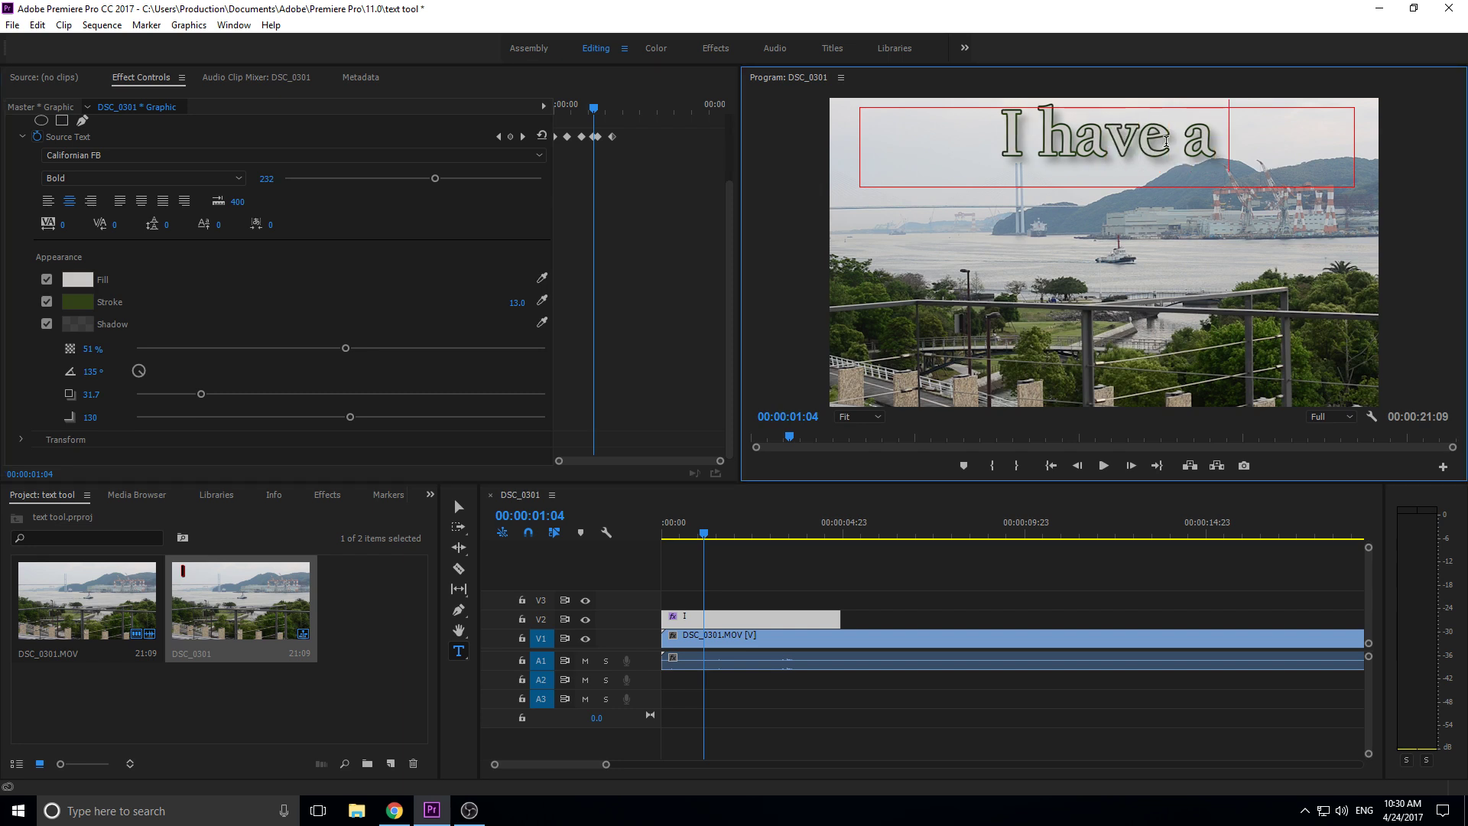
text(text tool)
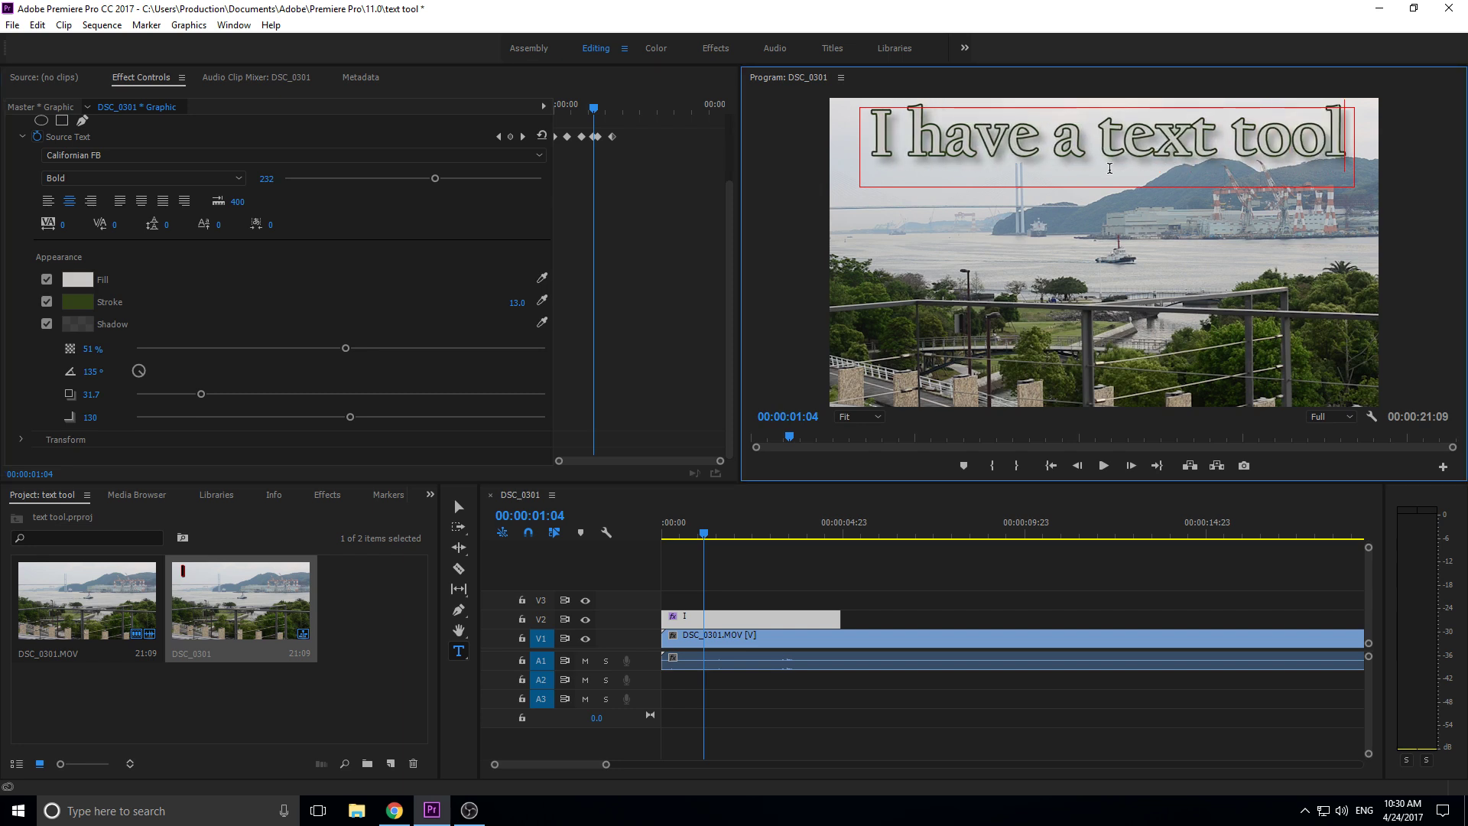
drag(868, 150, 1357, 157)
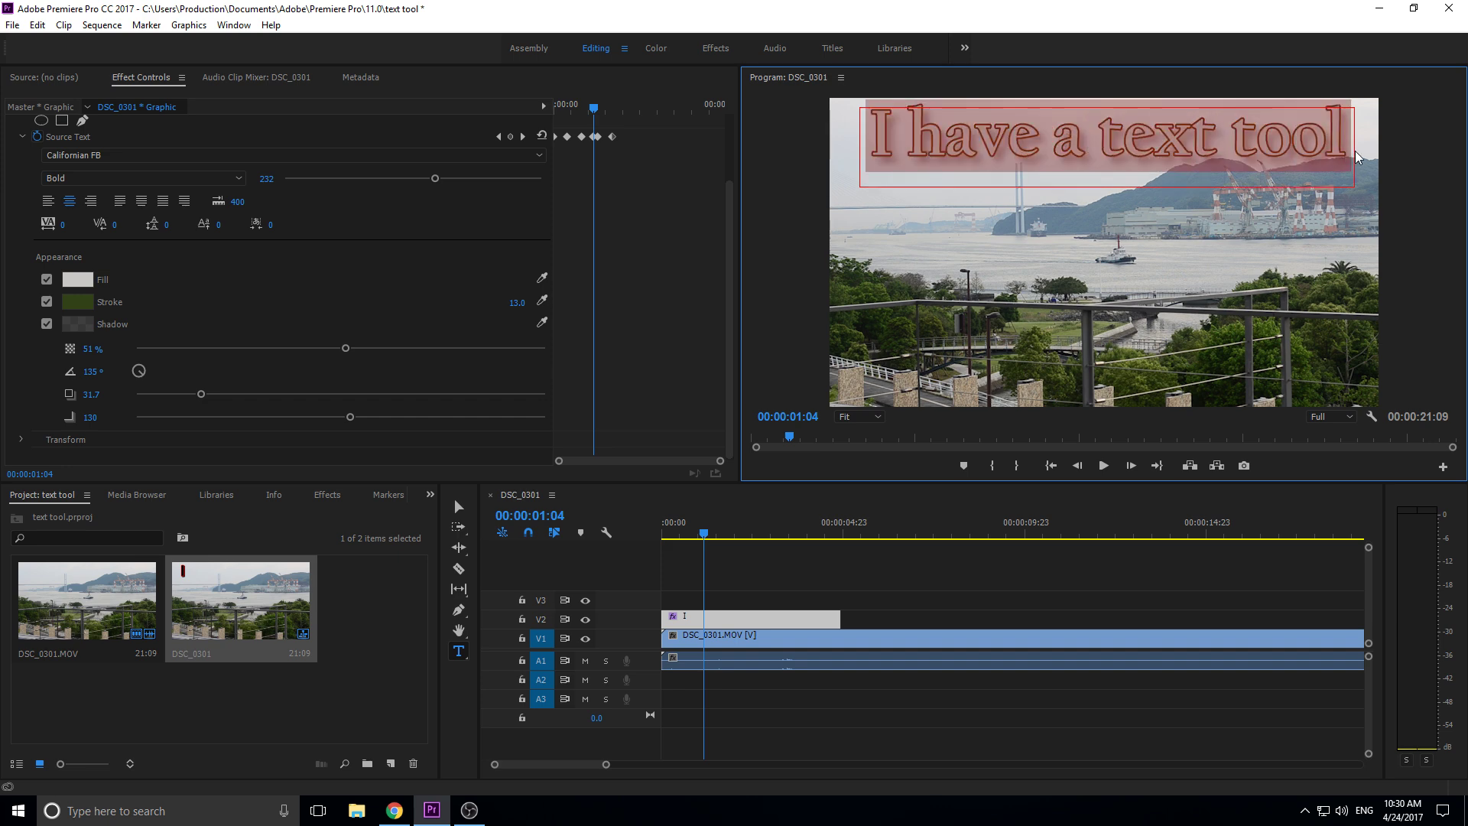
click(1054, 145)
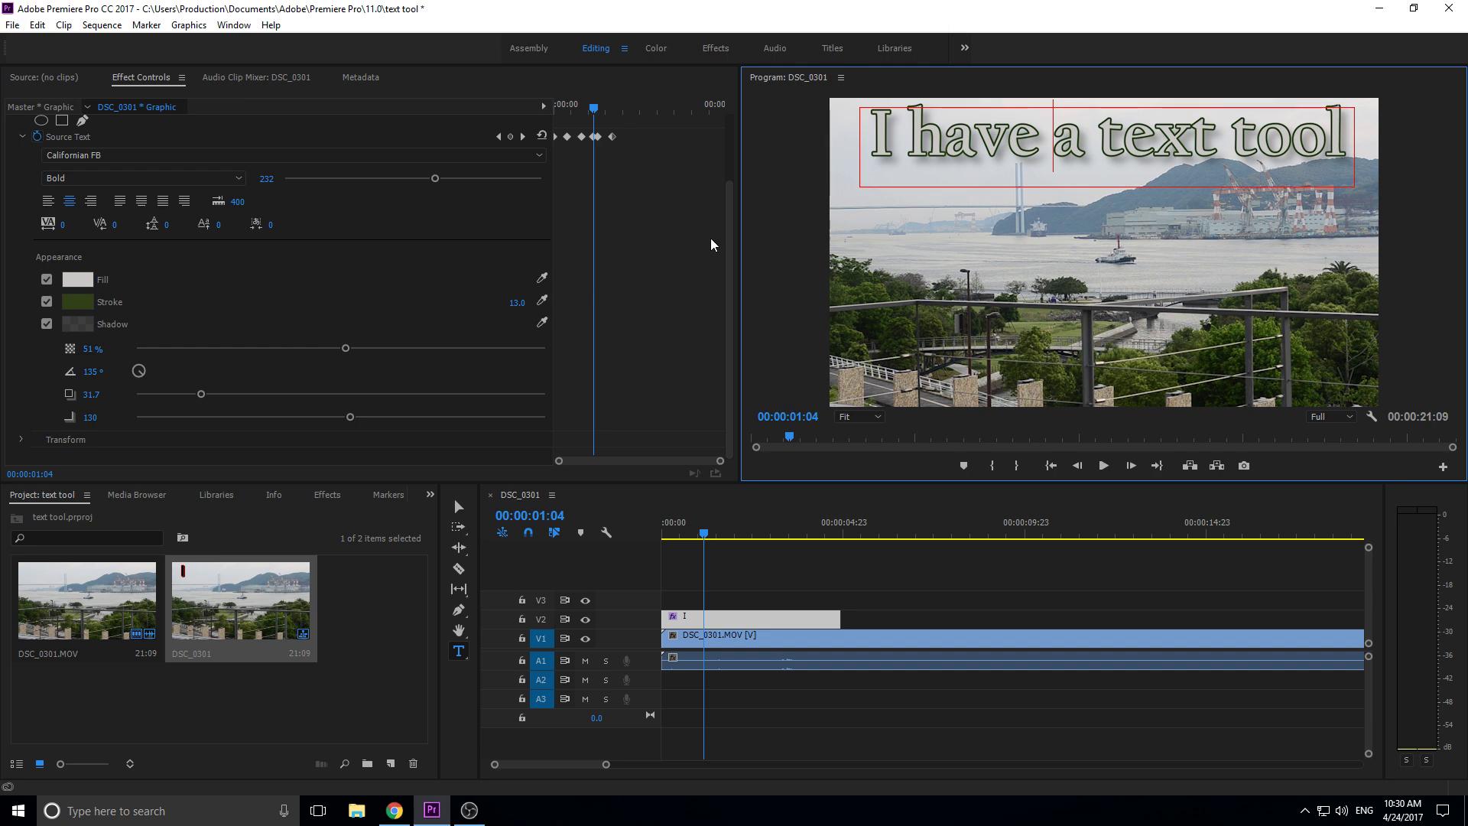
Step: Set Scale to 94, Anchor Point X to 690 and Position X to 828.7, with Rotation at 0
click(15, 443)
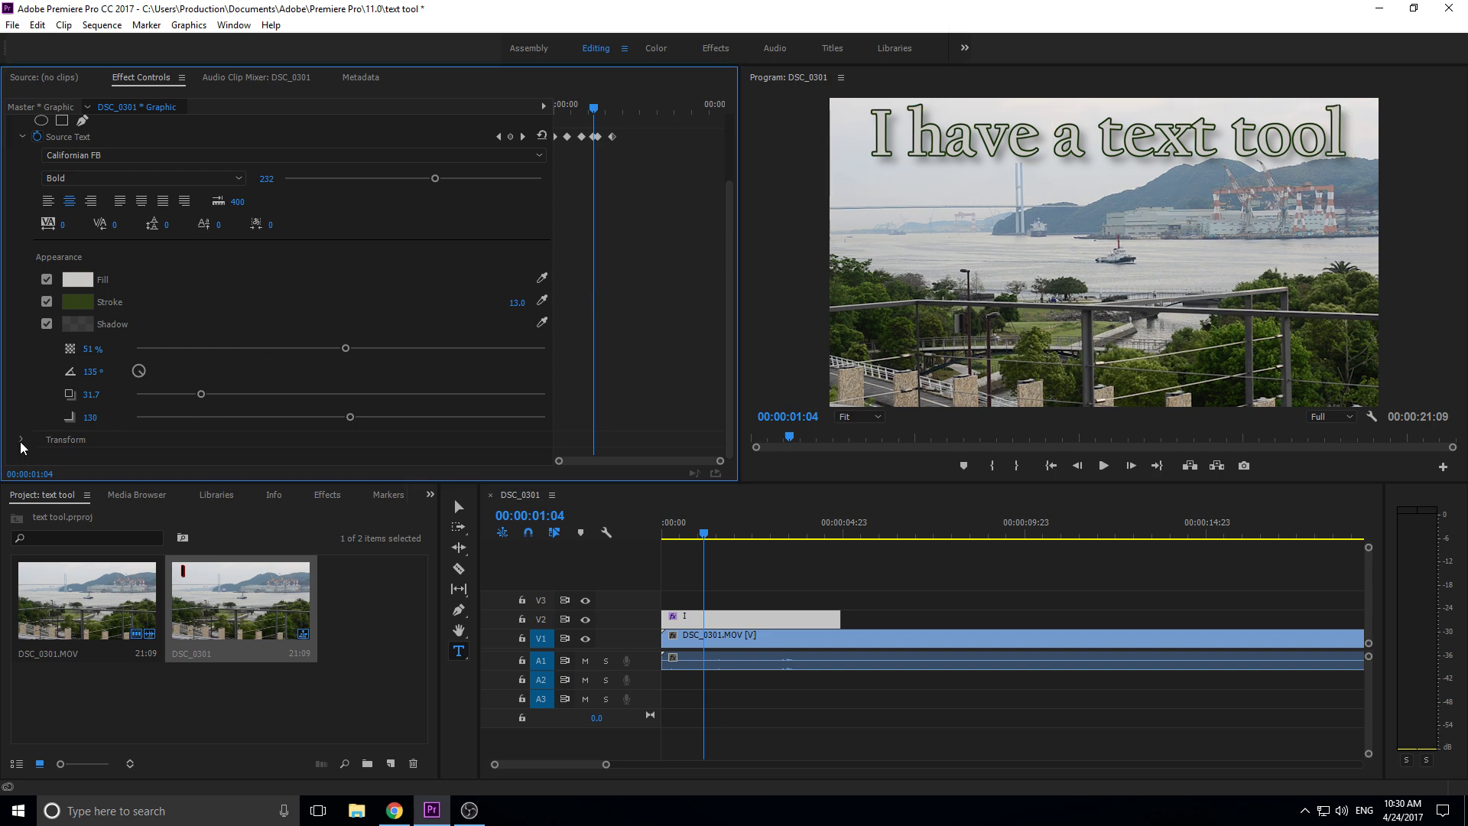
scroll(727, 241, down, 3)
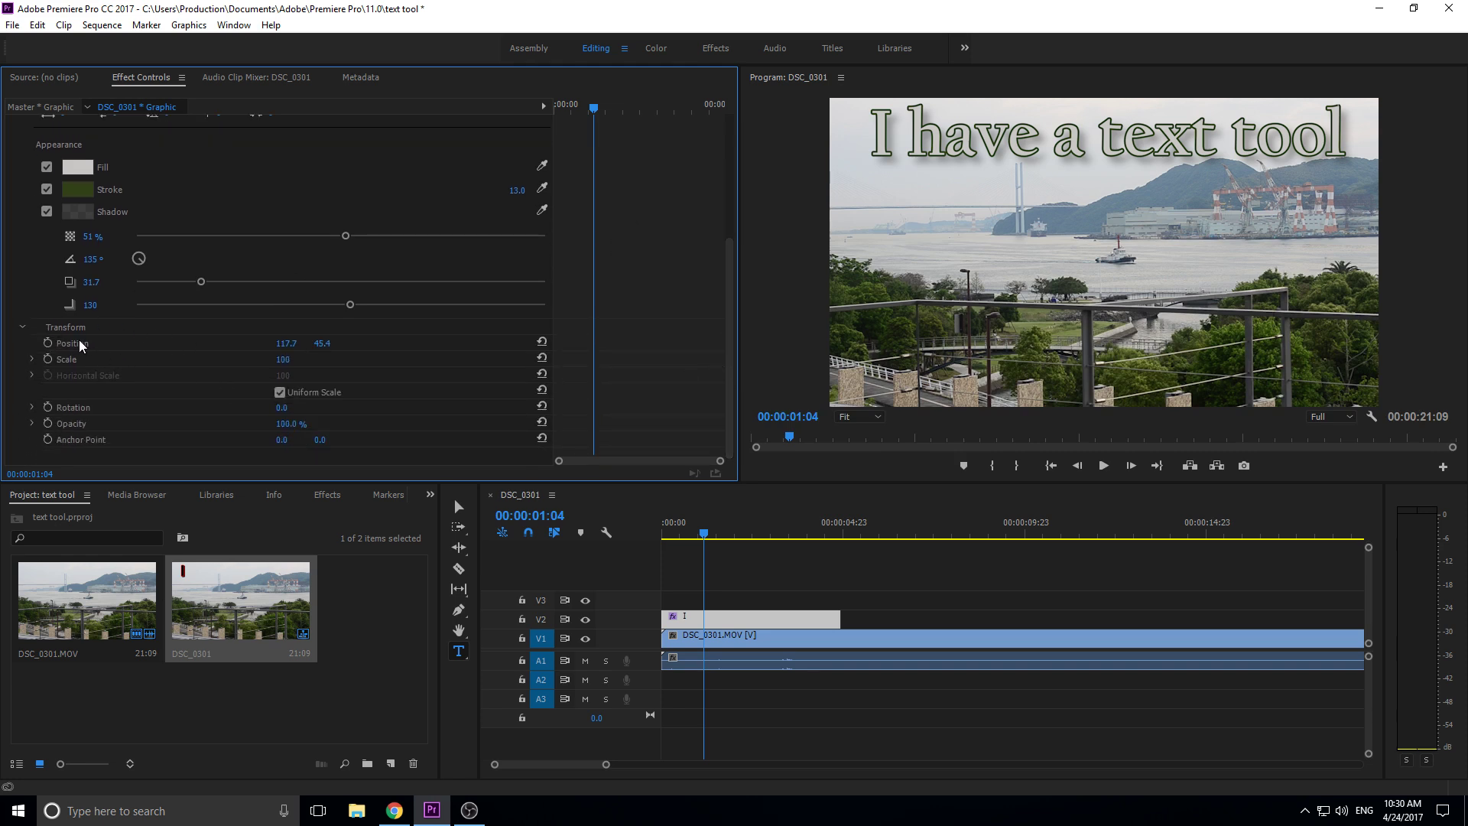
drag(288, 342, 232, 376)
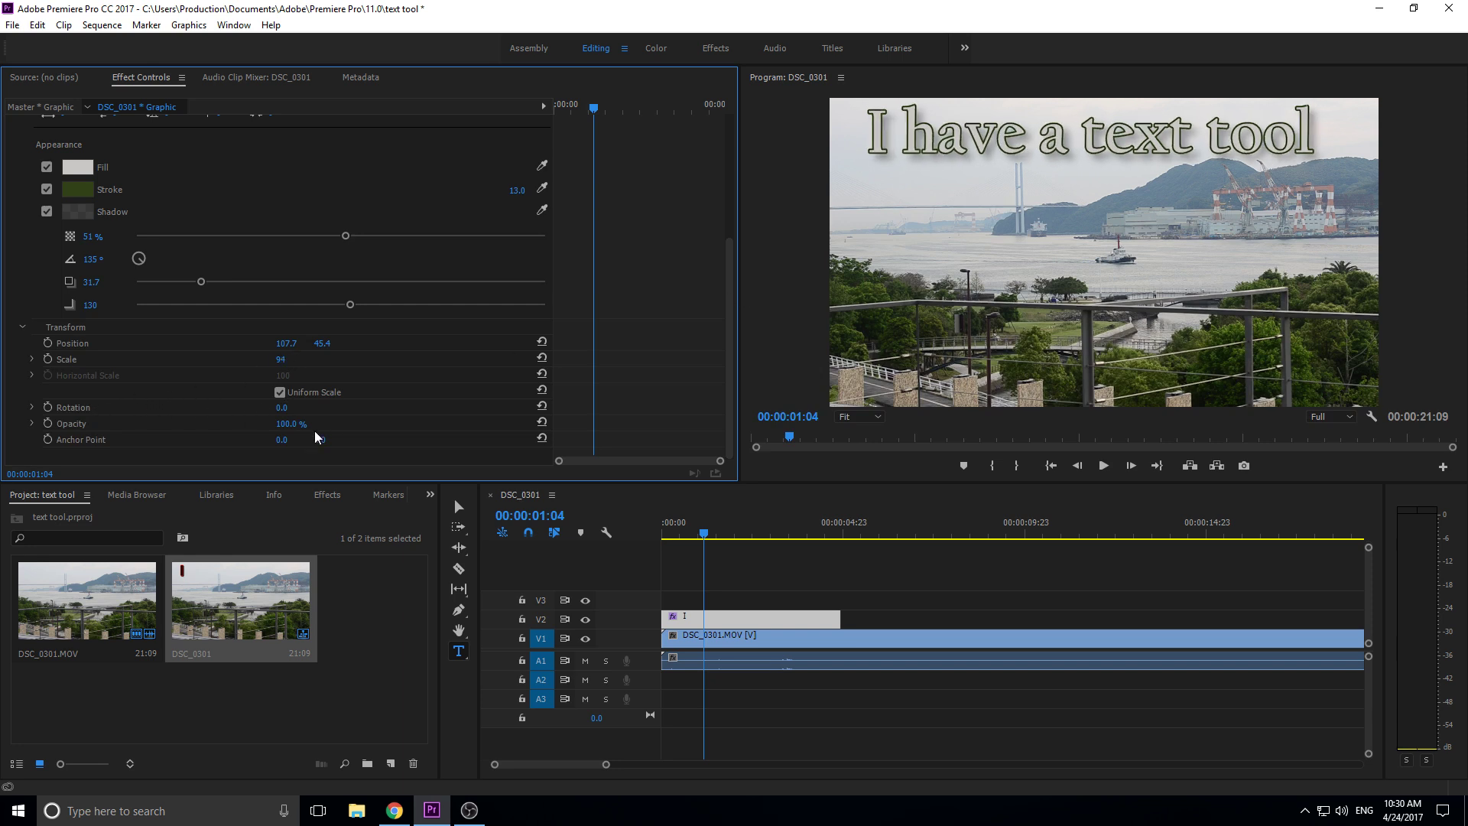
click(70, 406)
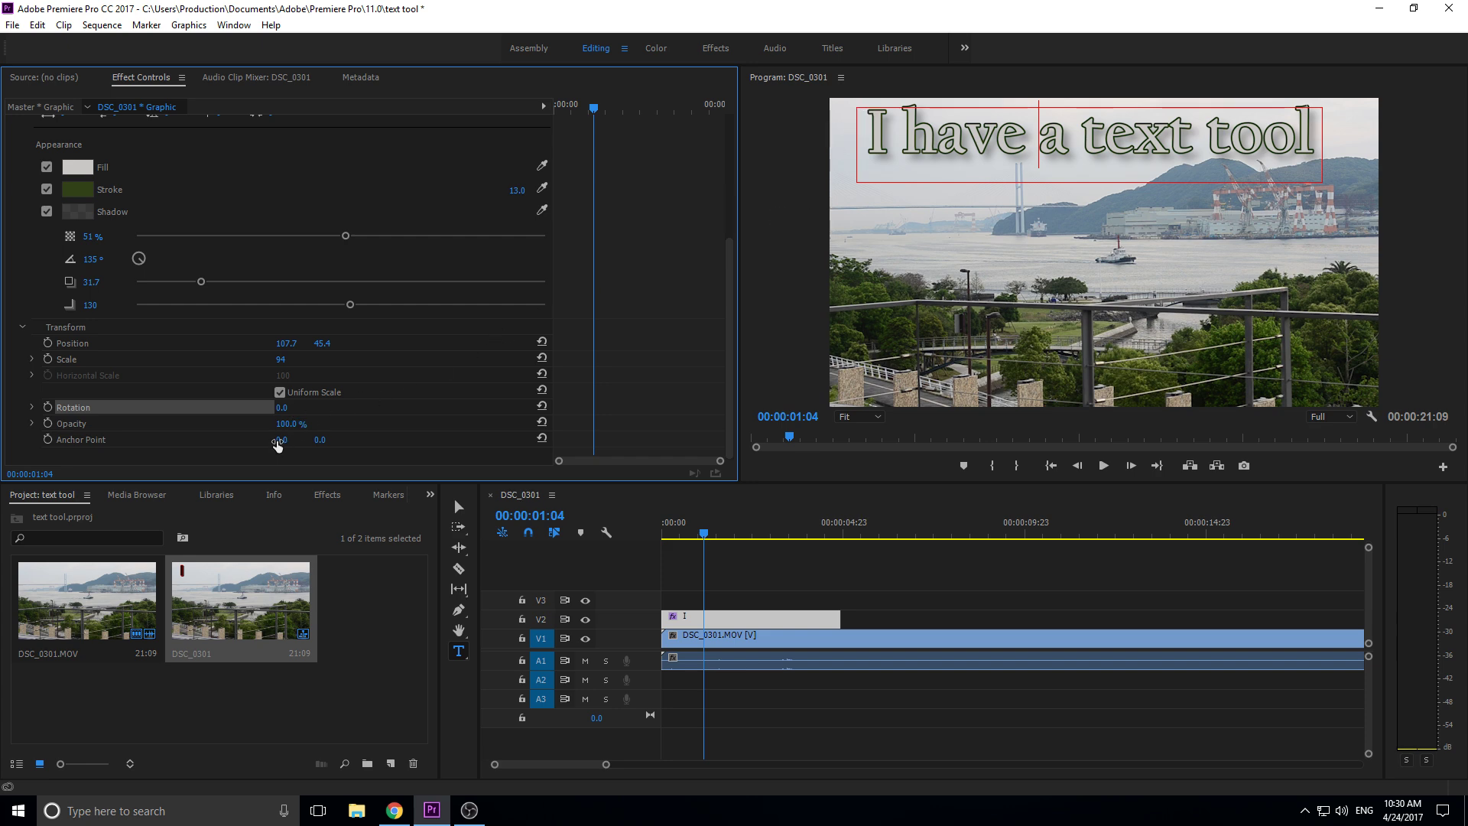
mouse_move(281, 439)
mouse_down()
mouse_move(425, 440)
mouse_move(292, 439)
mouse_up()
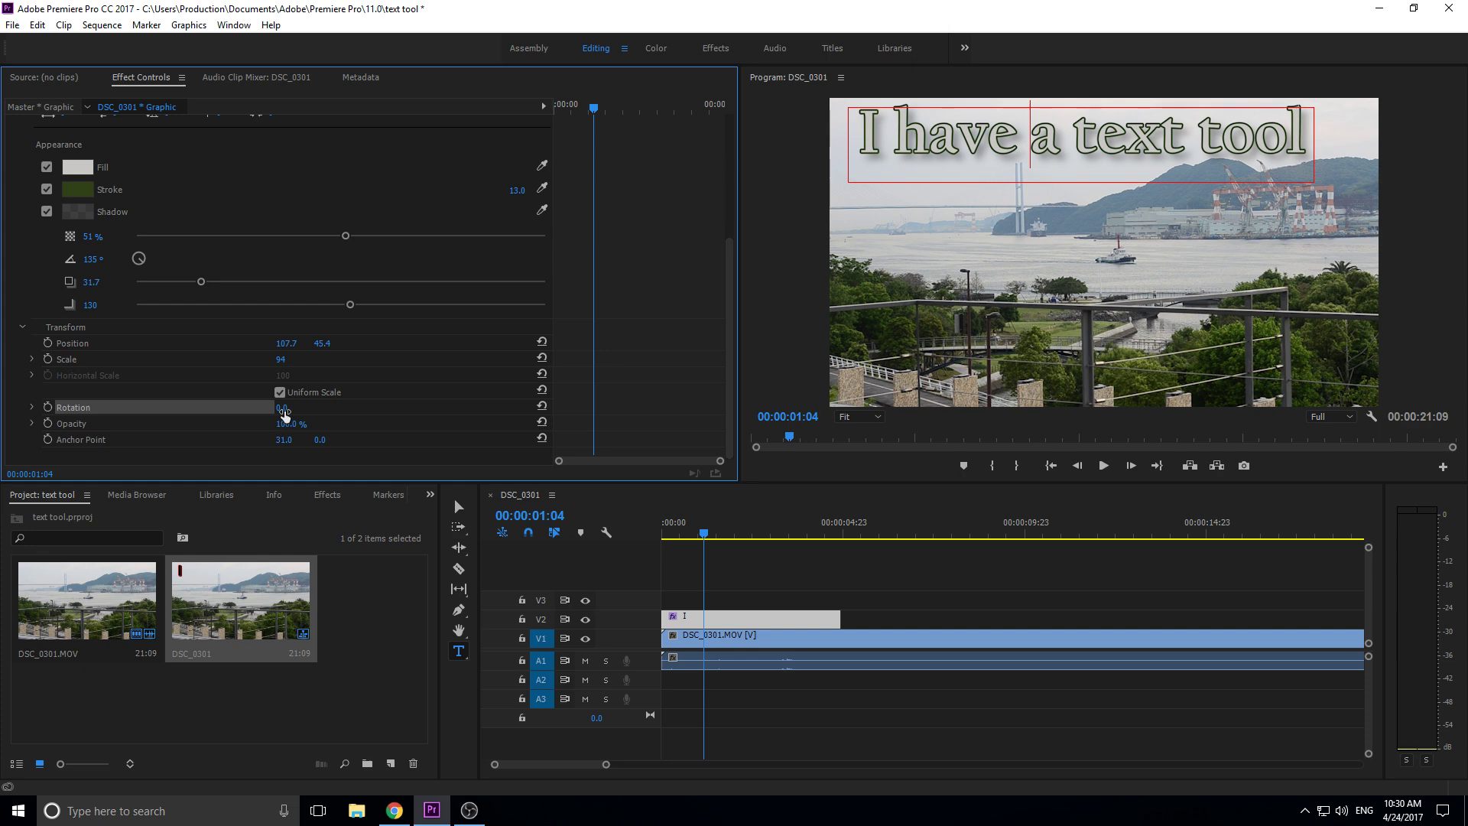
drag(282, 407, 309, 407)
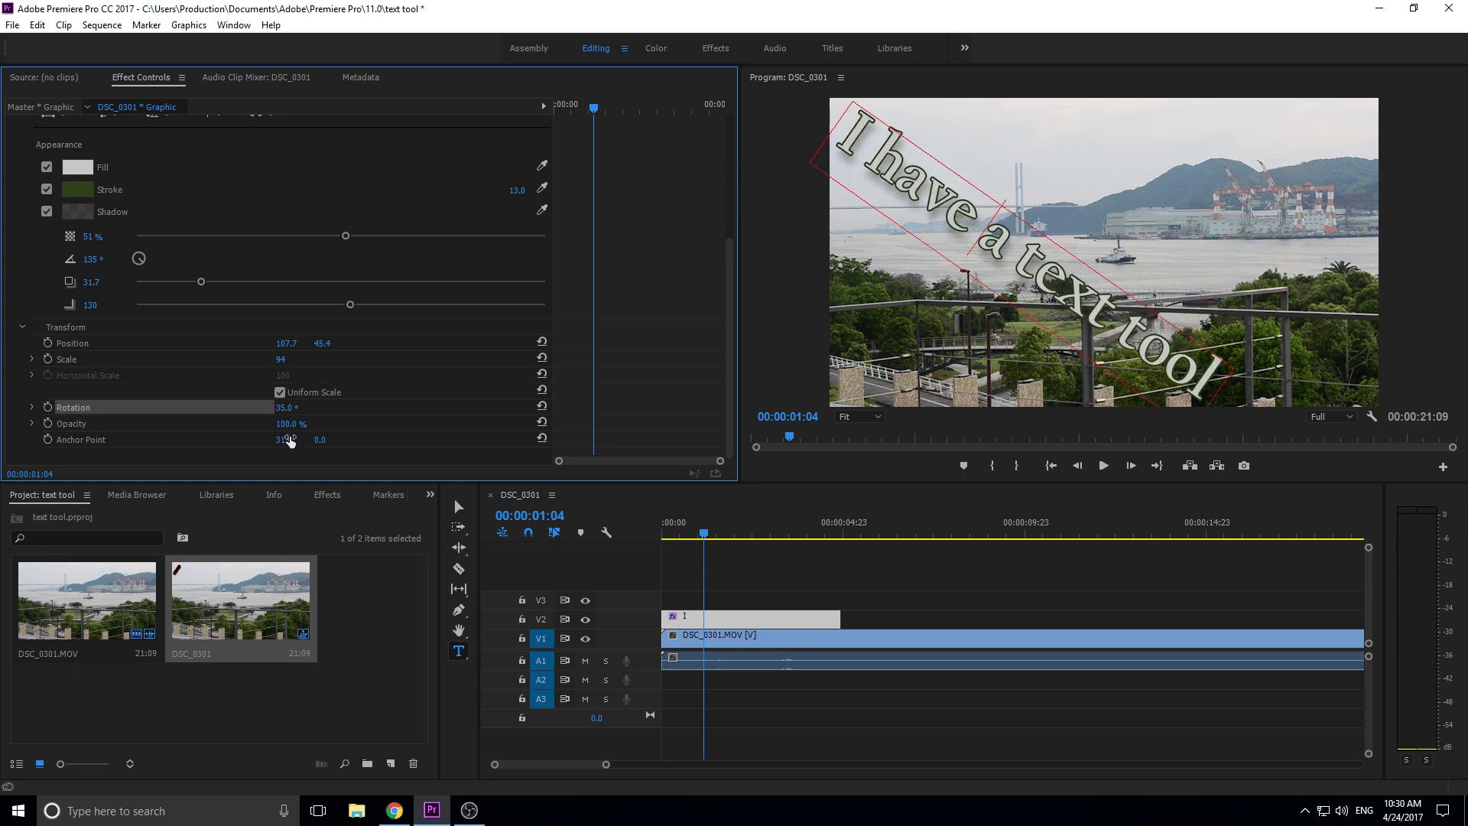
drag(278, 438, 264, 406)
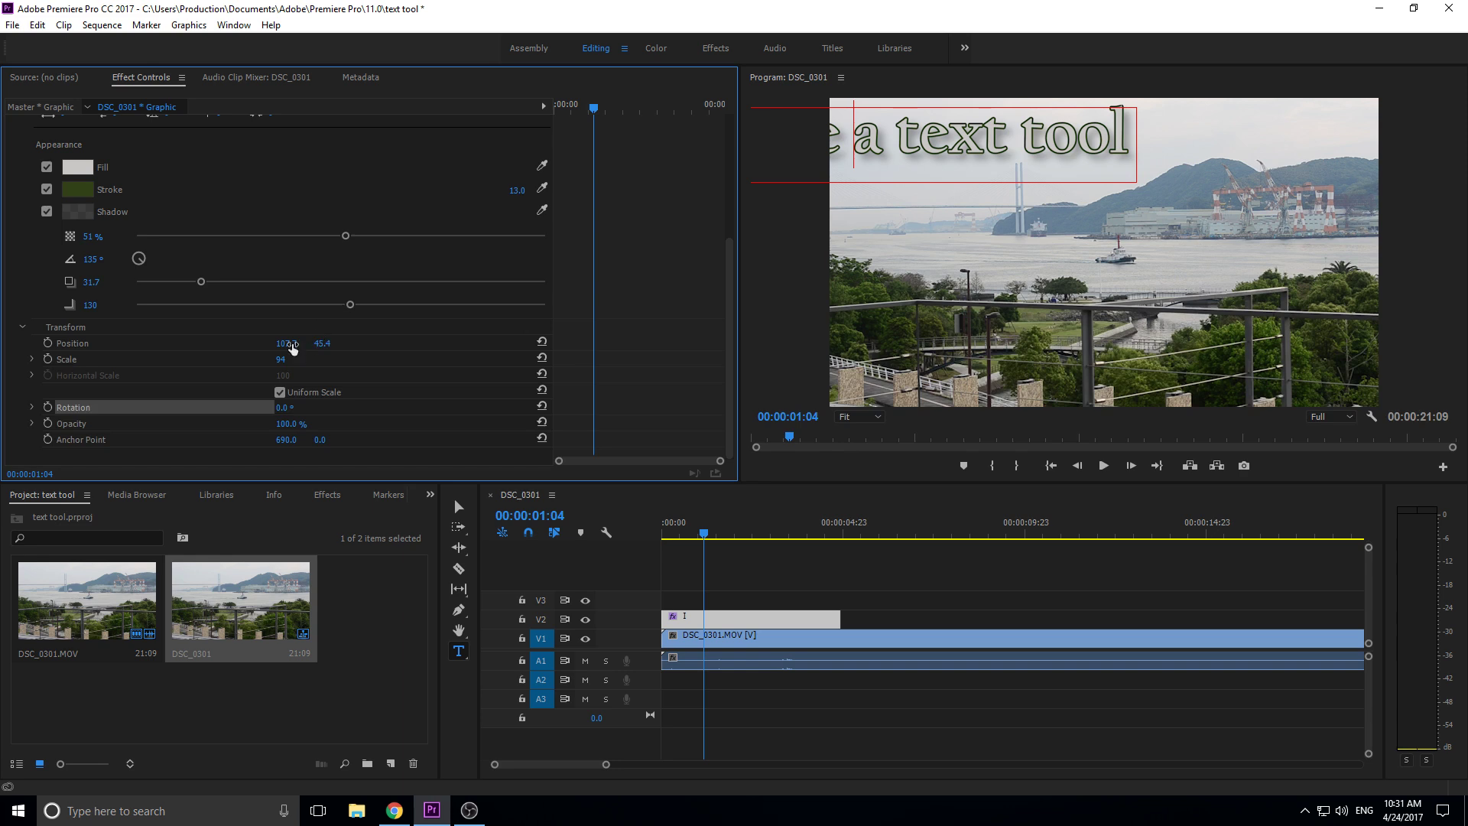
drag(291, 348, 1, 298)
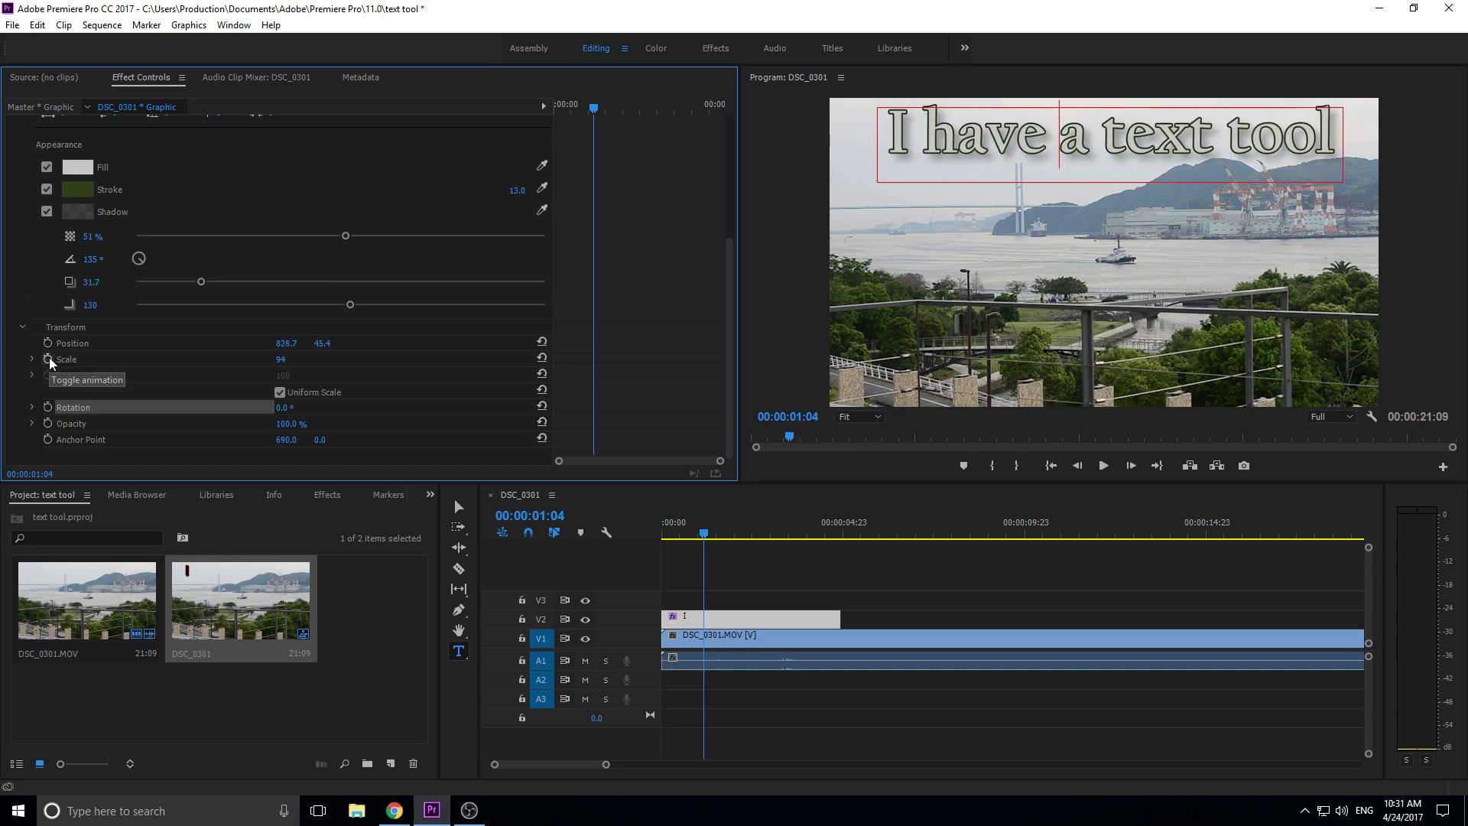
scroll(34, 231, up, 2)
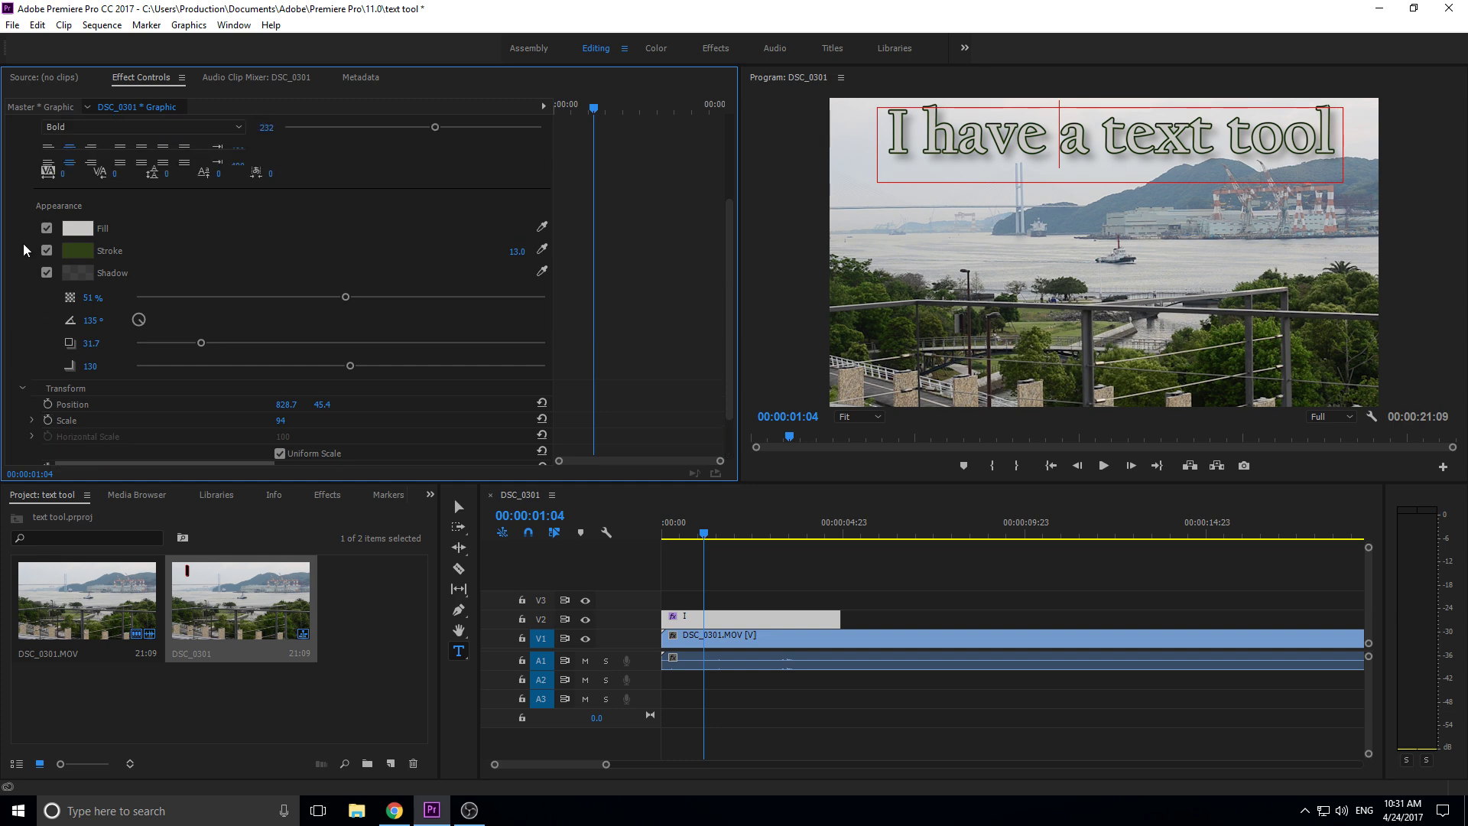
scroll(23, 243, up, 5)
scroll(20, 205, down, 5)
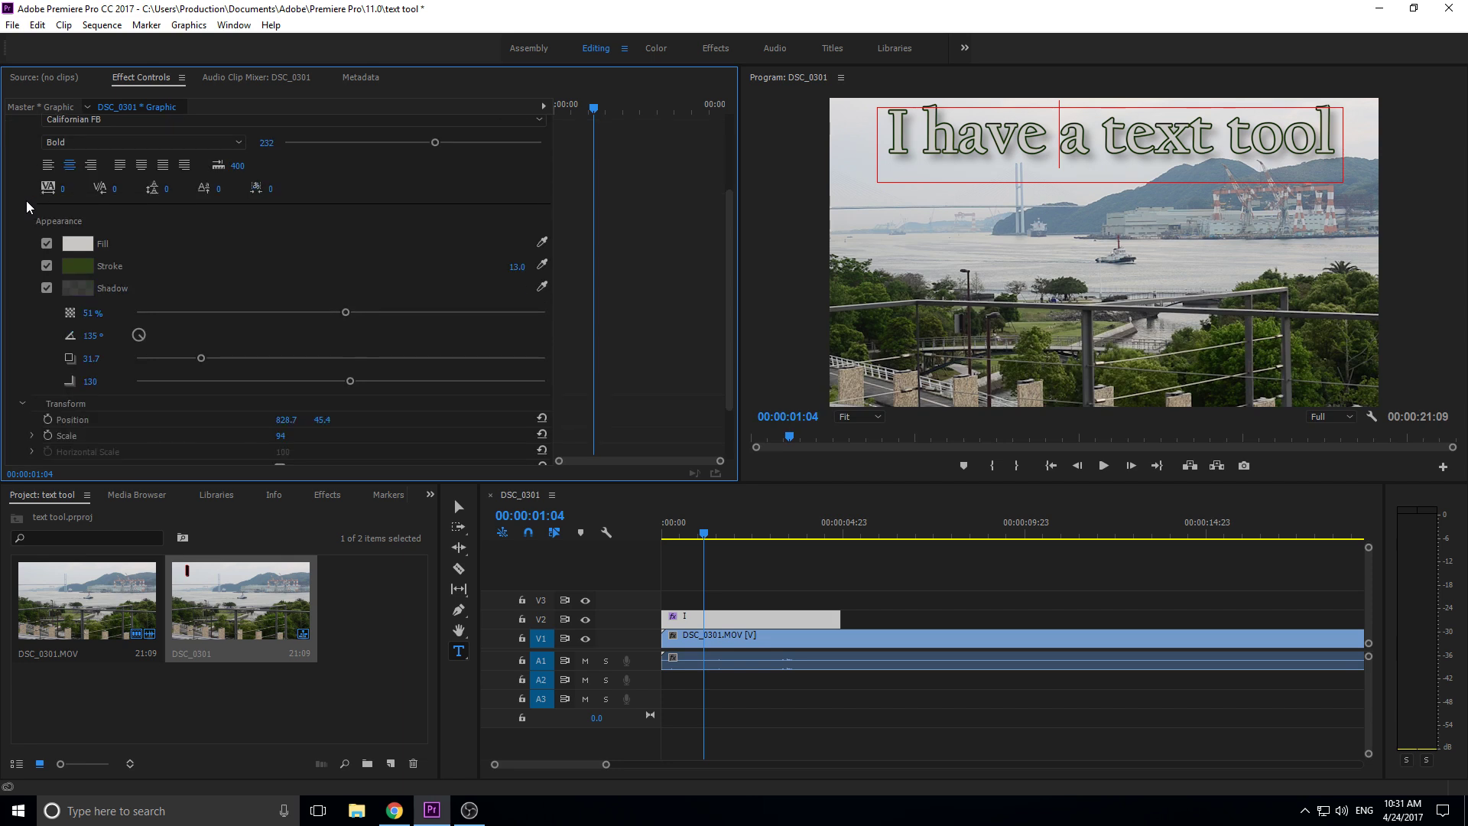
scroll(26, 201, down, 3)
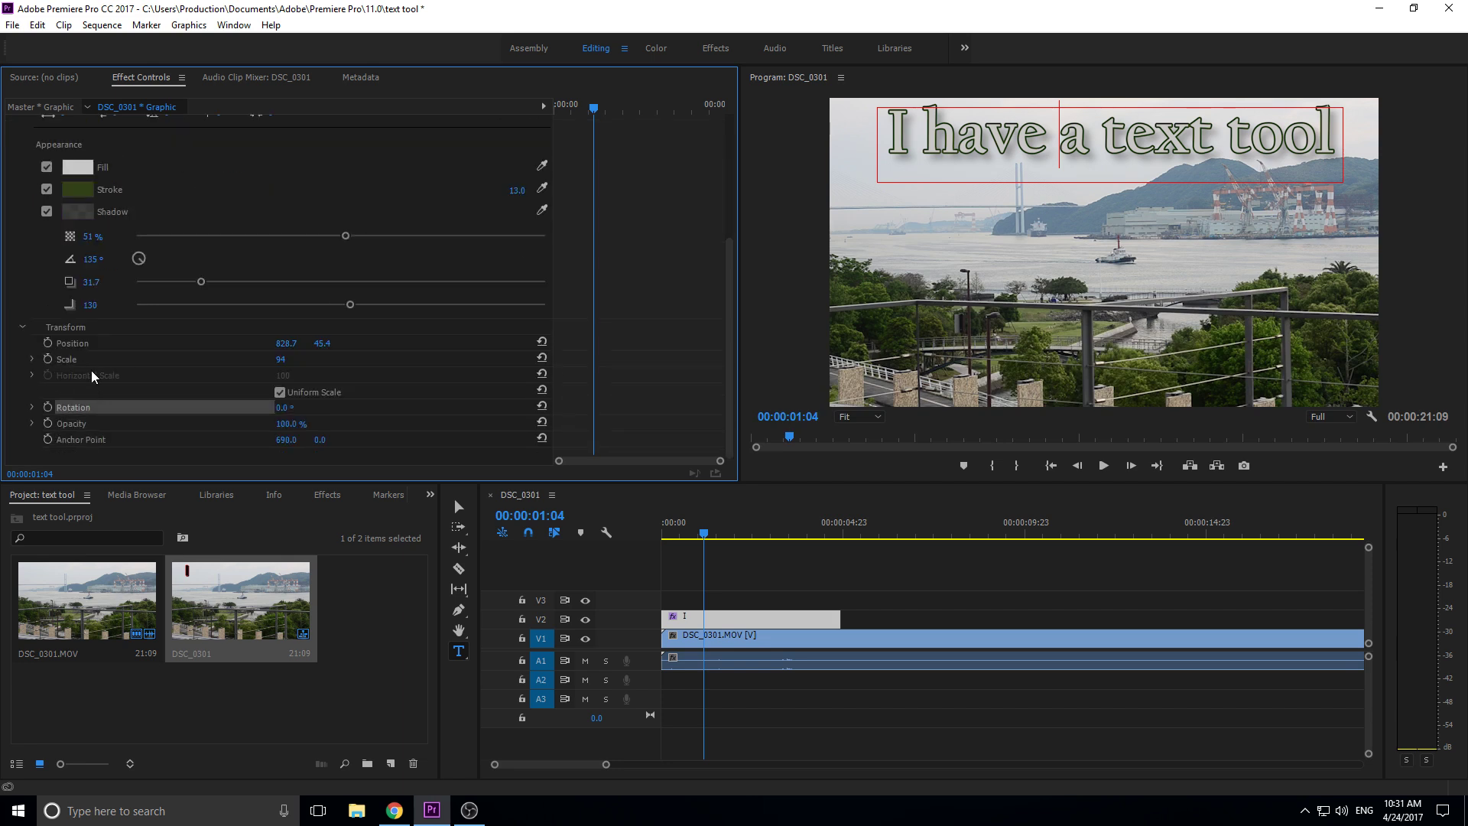
scroll(91, 375, up, 2)
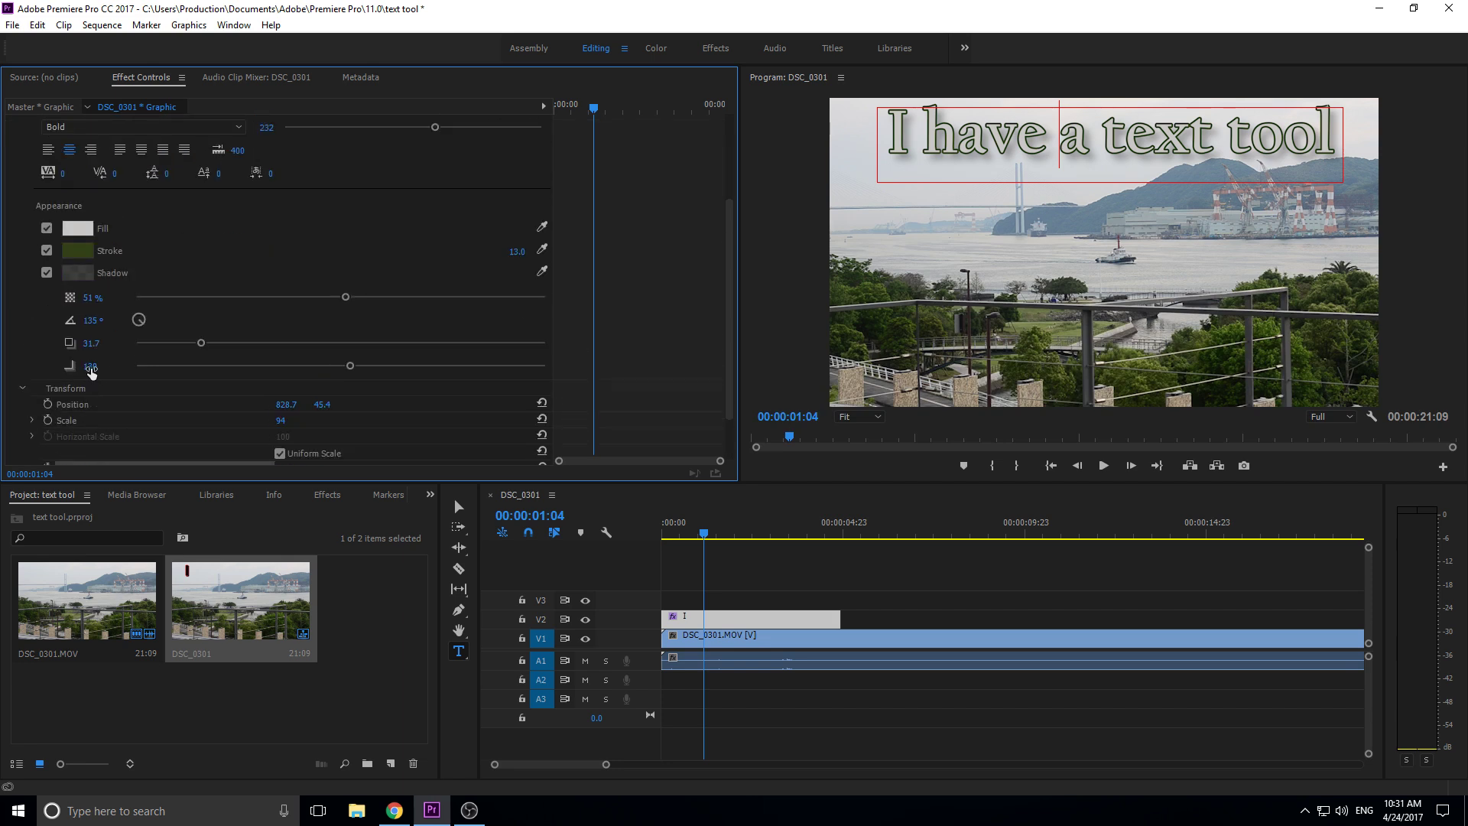
click(59, 423)
click(463, 659)
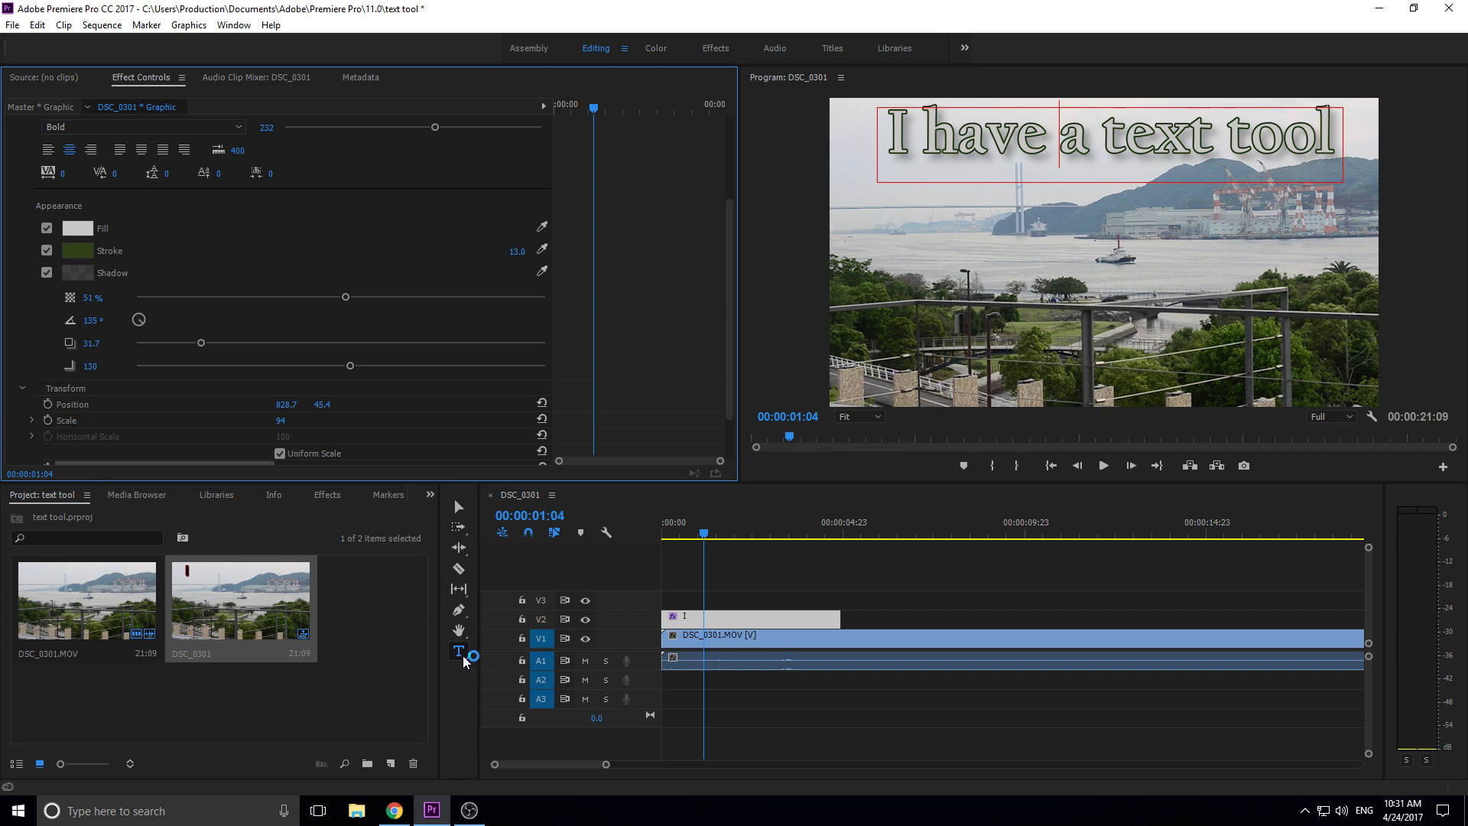